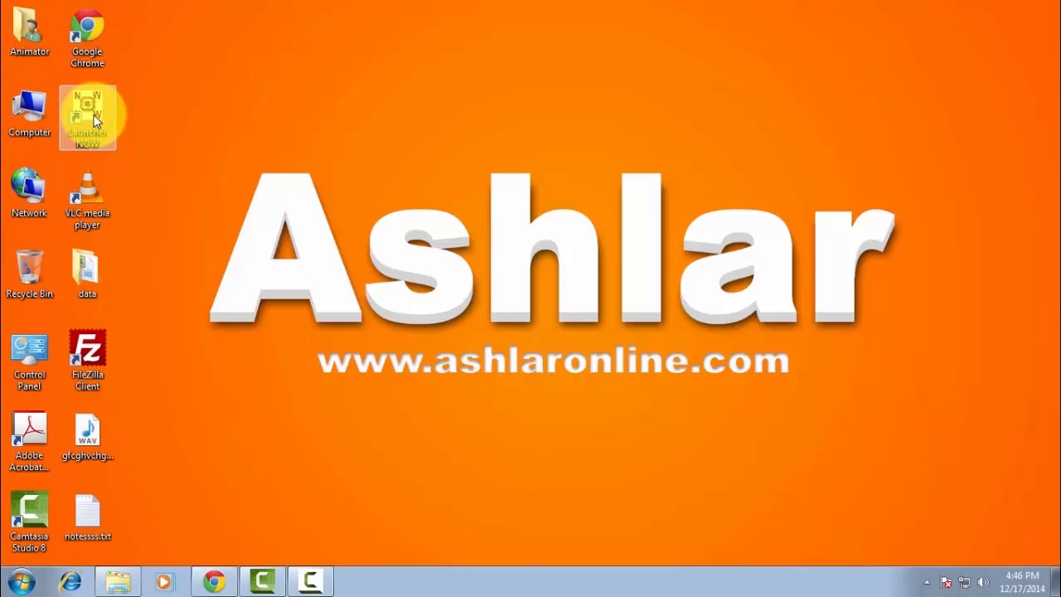
# - Launch NOW, enter the user name and password, and tick the security image checkbox
pyautogui.doubleClick(94, 121)
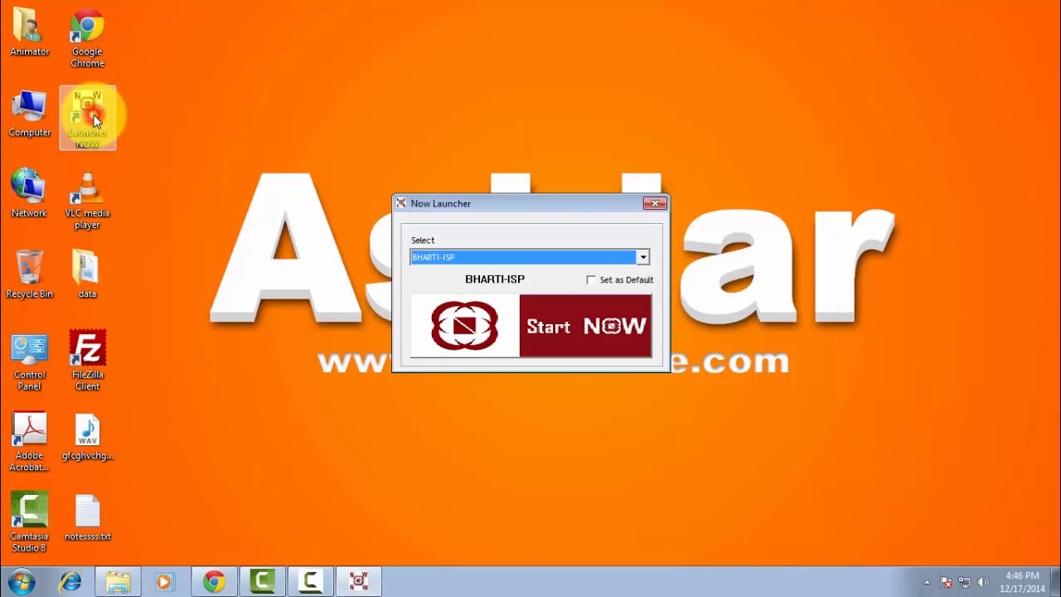
pyautogui.click(543, 327)
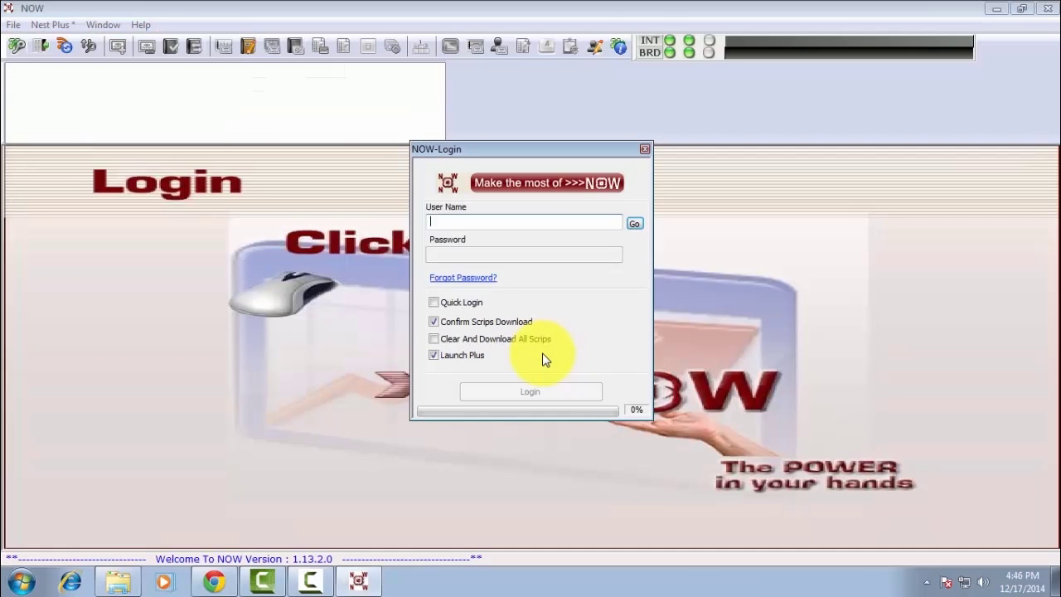
pyautogui.click(523, 220)
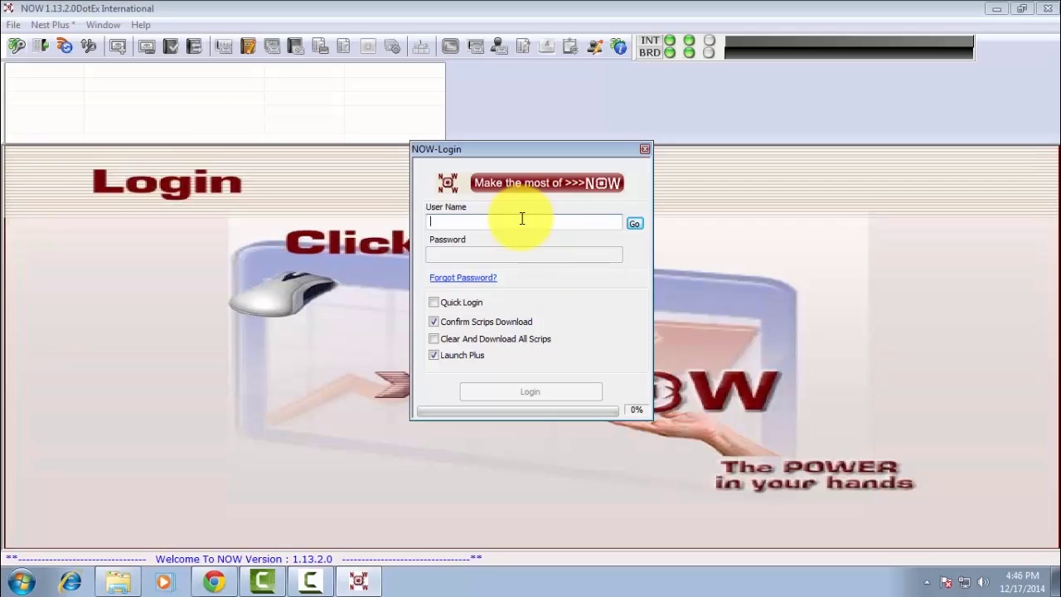
pyautogui.click(633, 224)
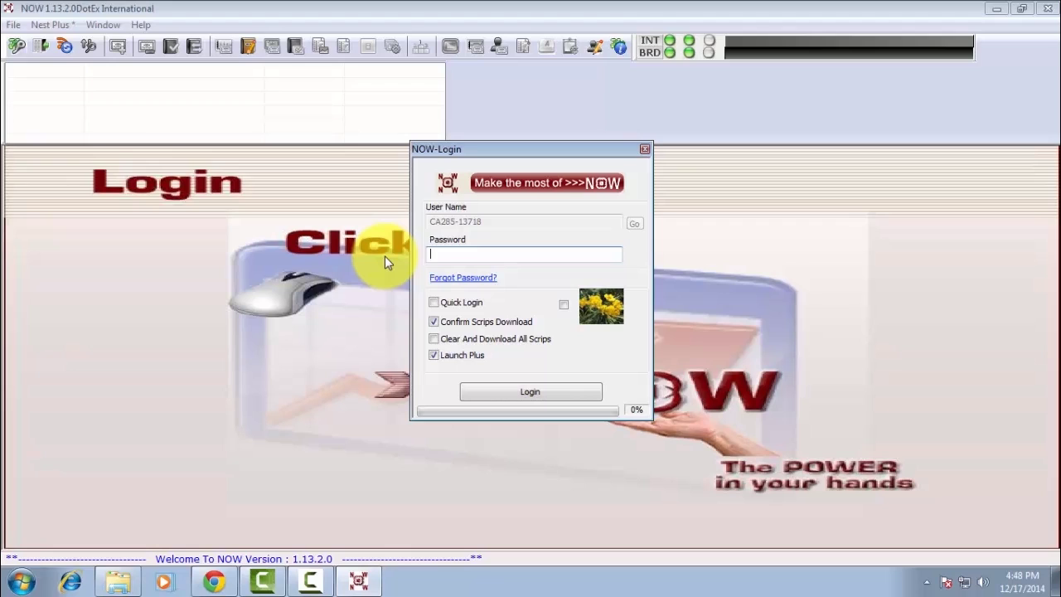
pyautogui.write('********')
pyautogui.click(564, 305)
# - Log in, answer the security questions with 'L' for insurance company and '8' for shoe size, and acknowledge the expired-password notice
pyautogui.click(539, 394)
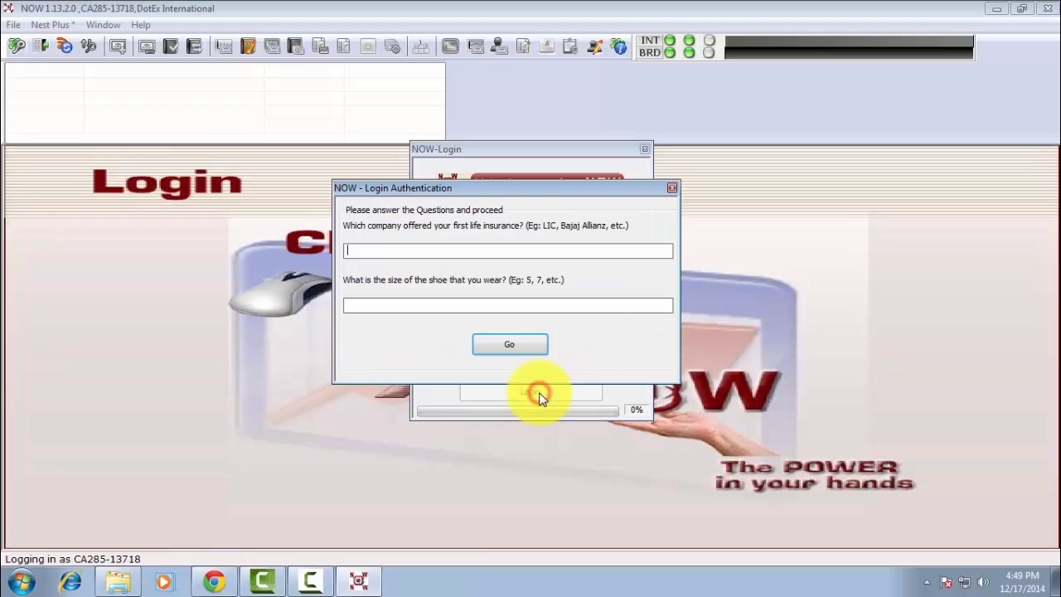
pyautogui.click(463, 253)
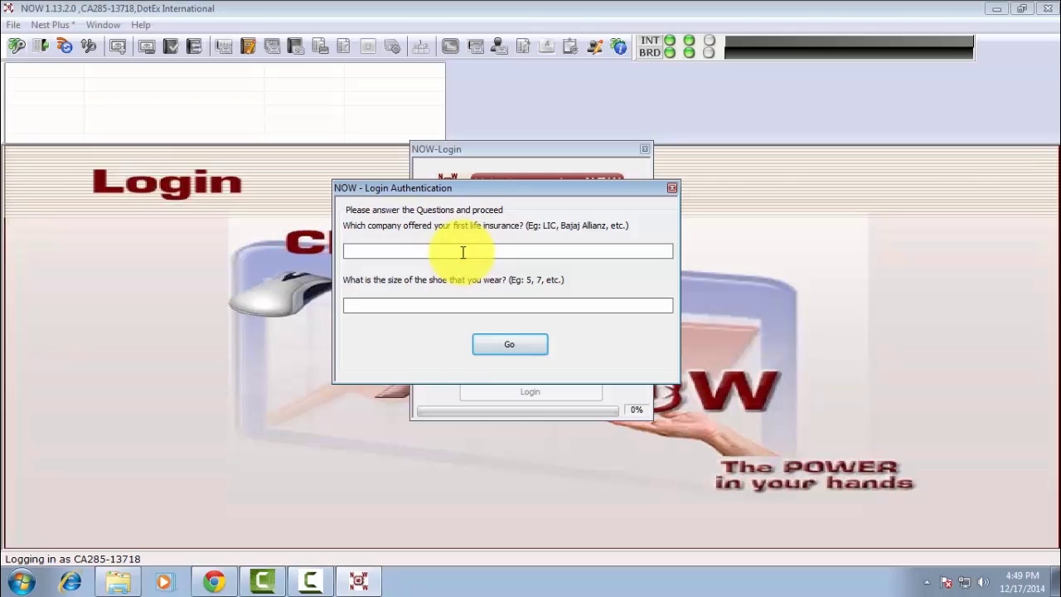
pyautogui.click(463, 253)
pyautogui.write('L')
pyautogui.click(405, 305)
pyautogui.write('8')
pyautogui.click(530, 349)
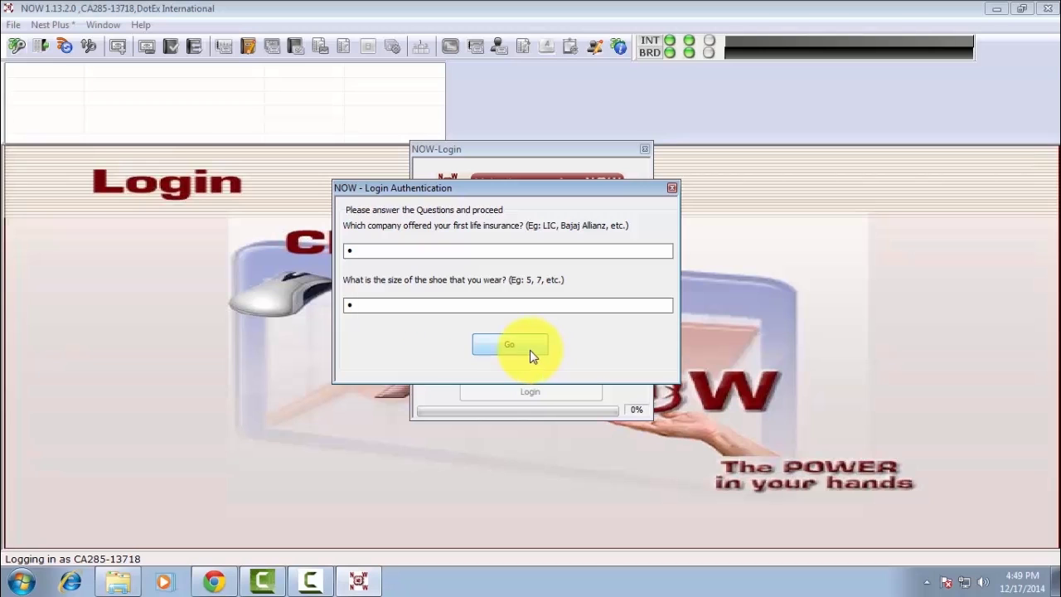
pyautogui.click(658, 320)
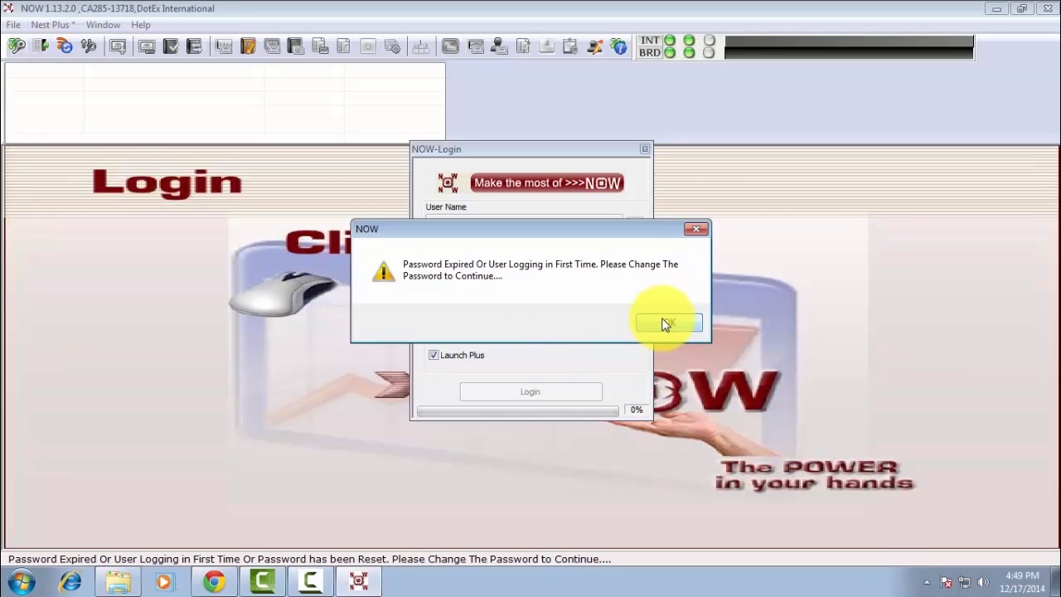
# - Replace the login password by entering the old password and the new one twice, then confirm success
pyautogui.click(481, 220)
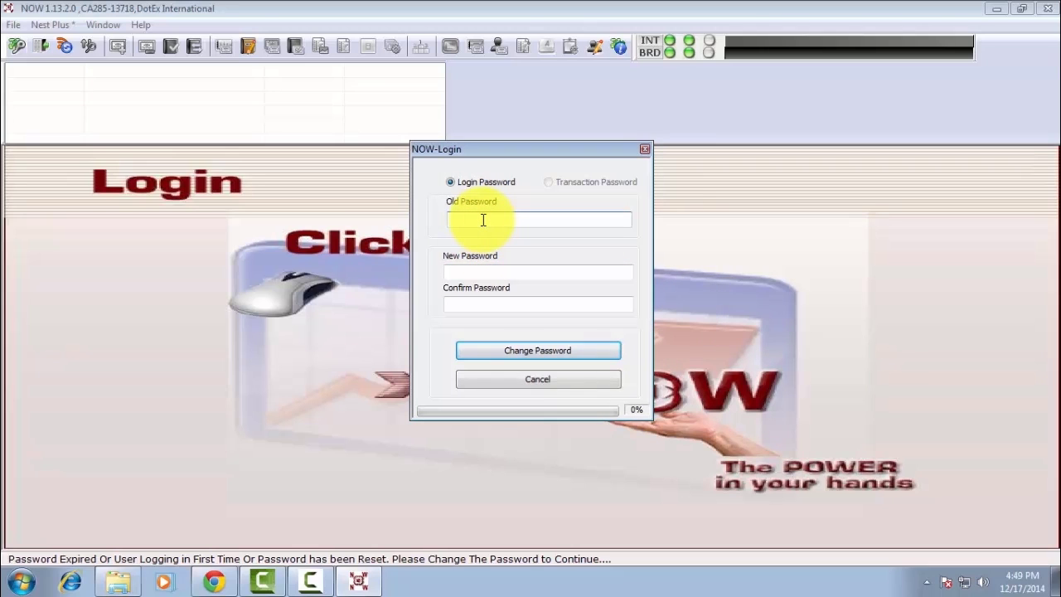
pyautogui.write('*********')
pyautogui.click(481, 269)
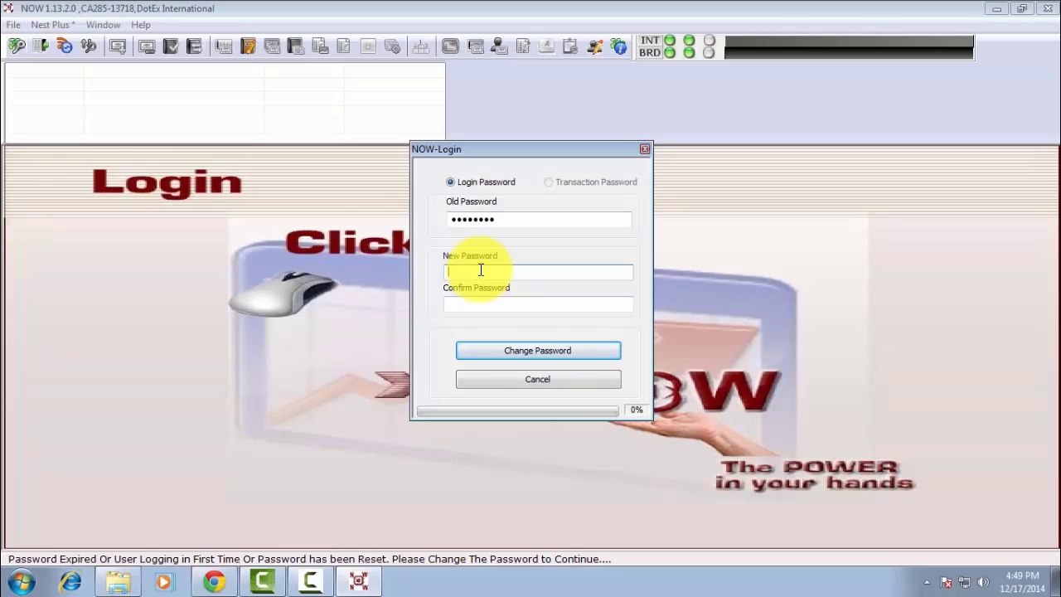
pyautogui.write('********')
pyautogui.click(484, 306)
pyautogui.click(484, 309)
pyautogui.click(484, 309)
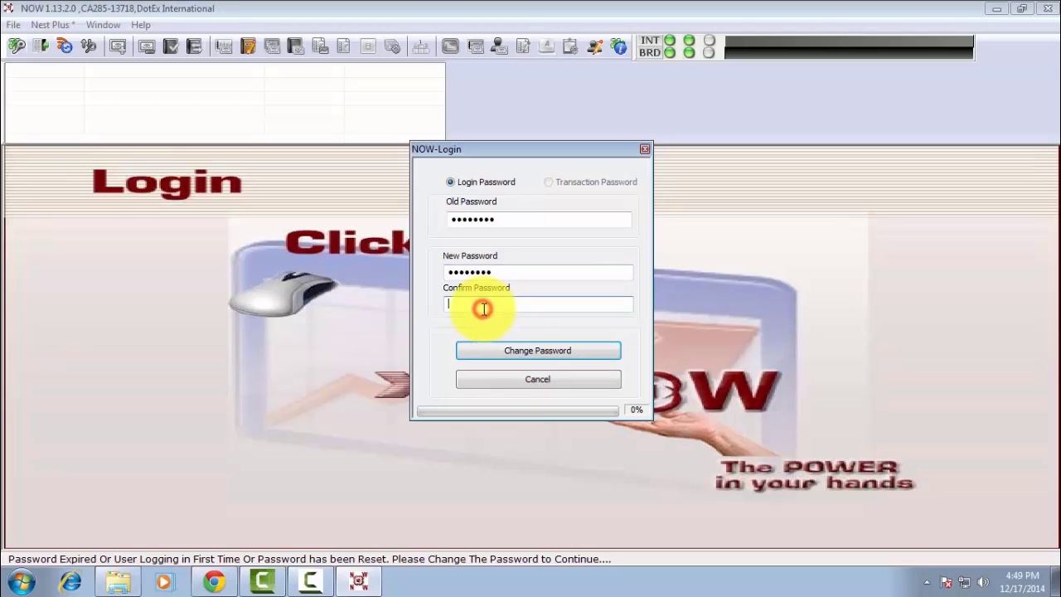
pyautogui.write('********')
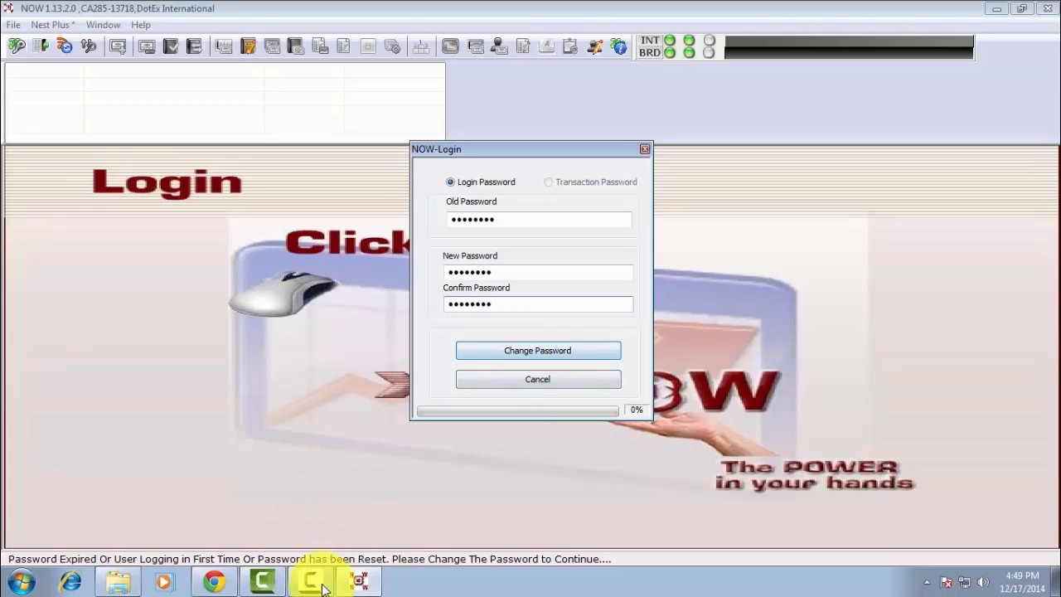
pyautogui.click(545, 351)
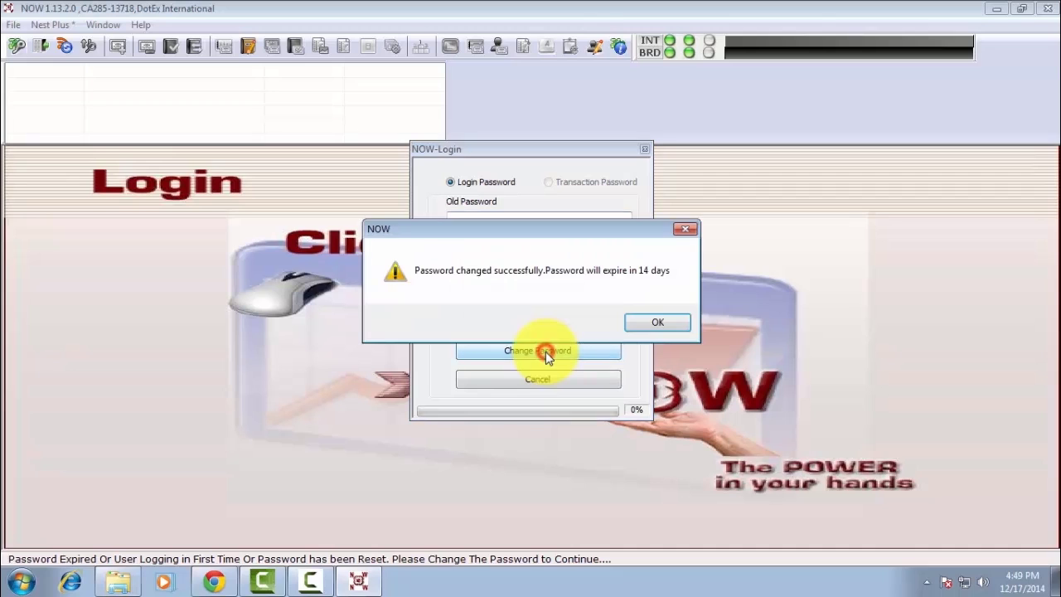
pyautogui.click(656, 324)
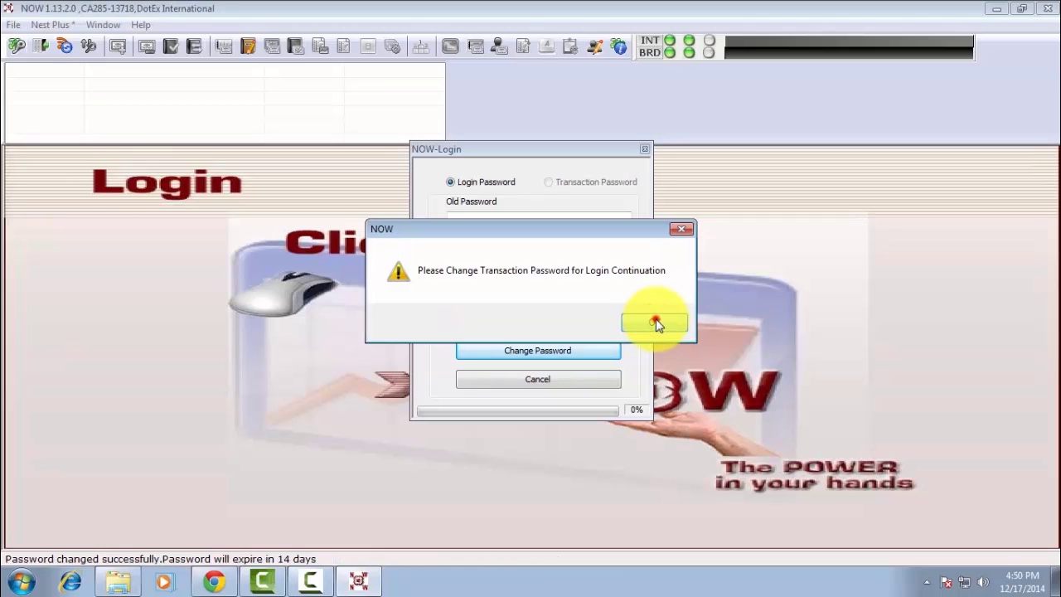
# - Replace the transaction password by entering the old one and the new one twice, then confirm success
pyautogui.click(656, 324)
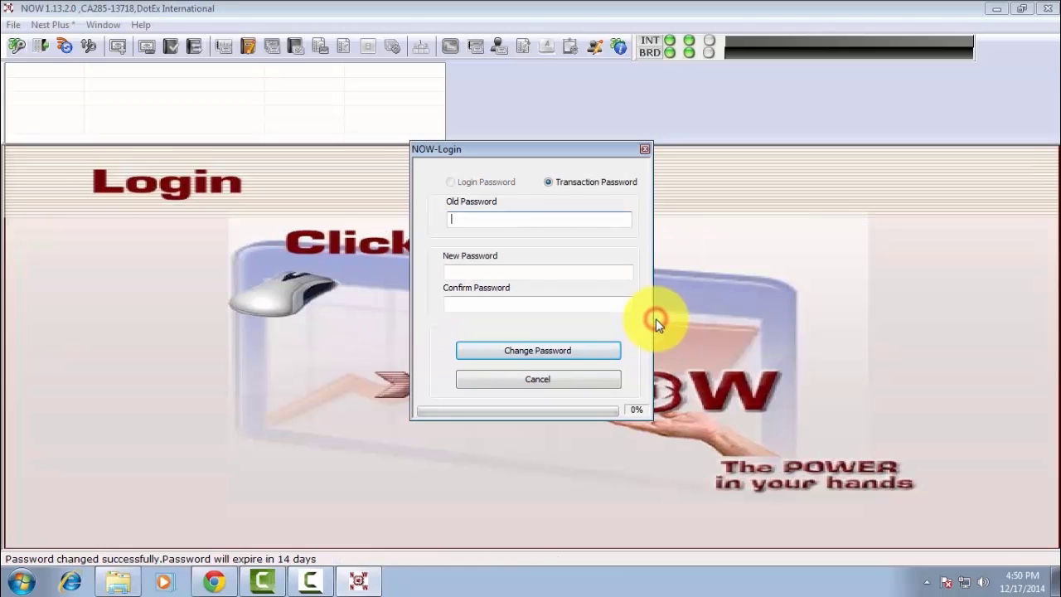
pyautogui.click(480, 224)
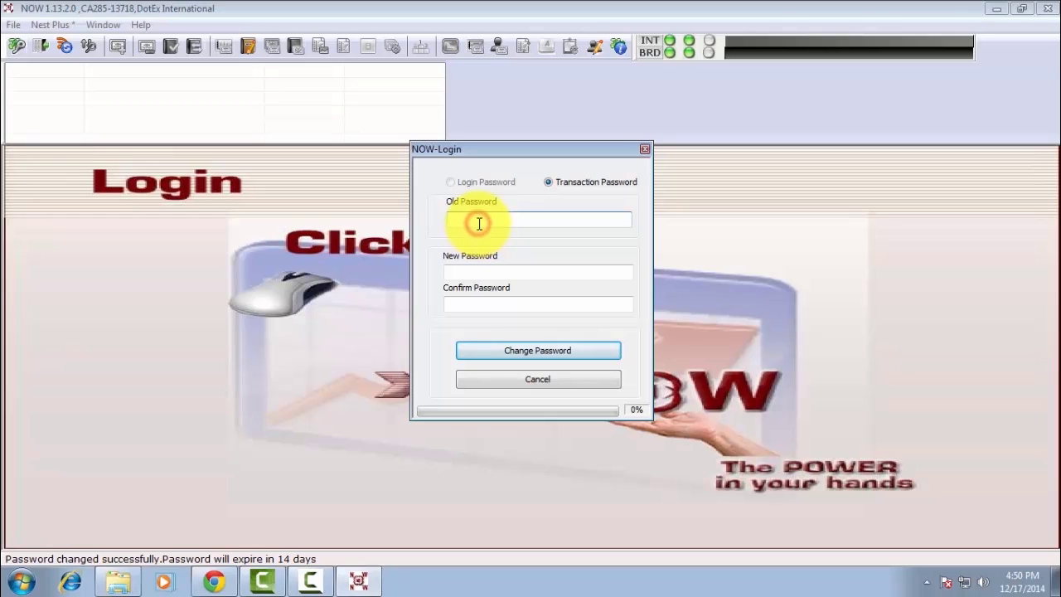
pyautogui.write('********')
pyautogui.click(483, 266)
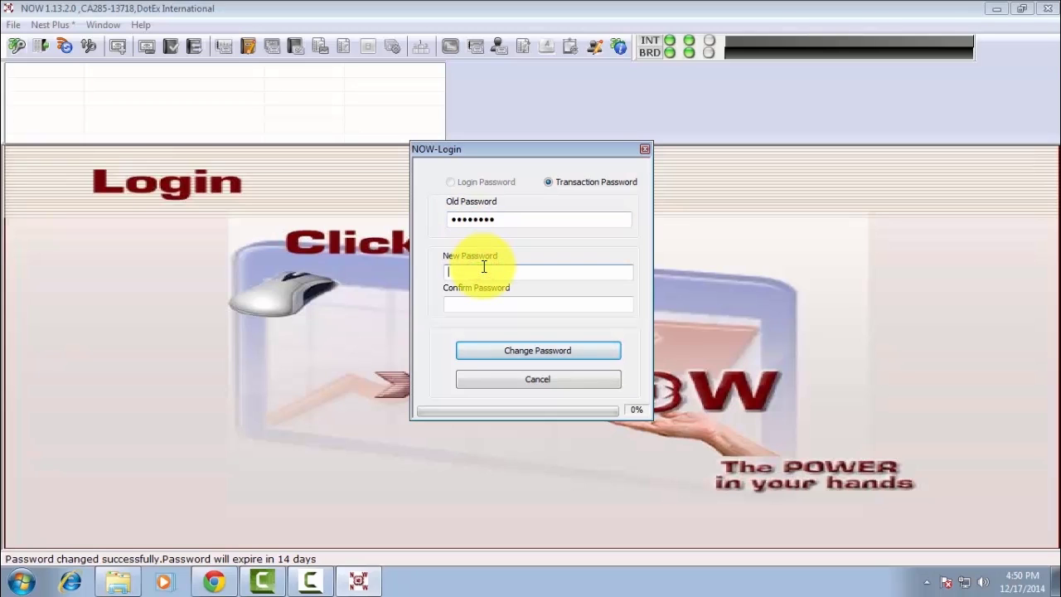
pyautogui.write('********')
pyautogui.click(498, 306)
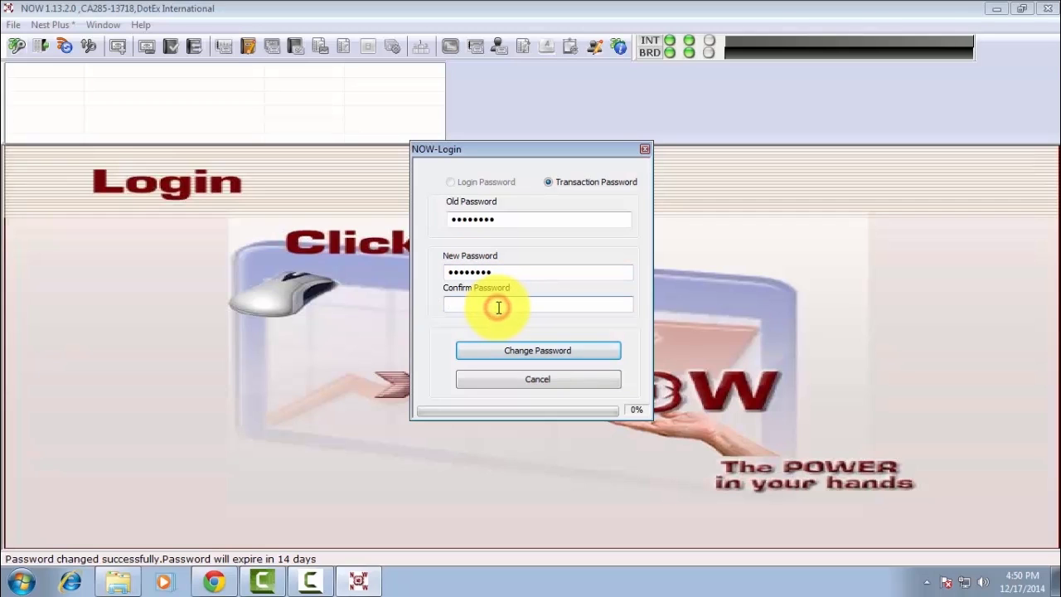
pyautogui.write('********')
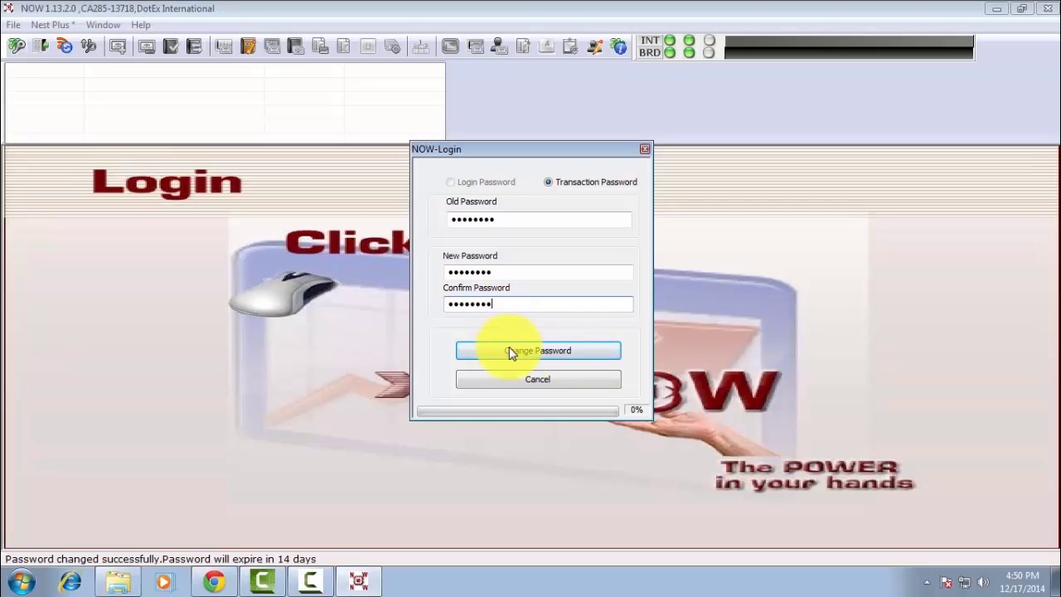
pyautogui.click(526, 353)
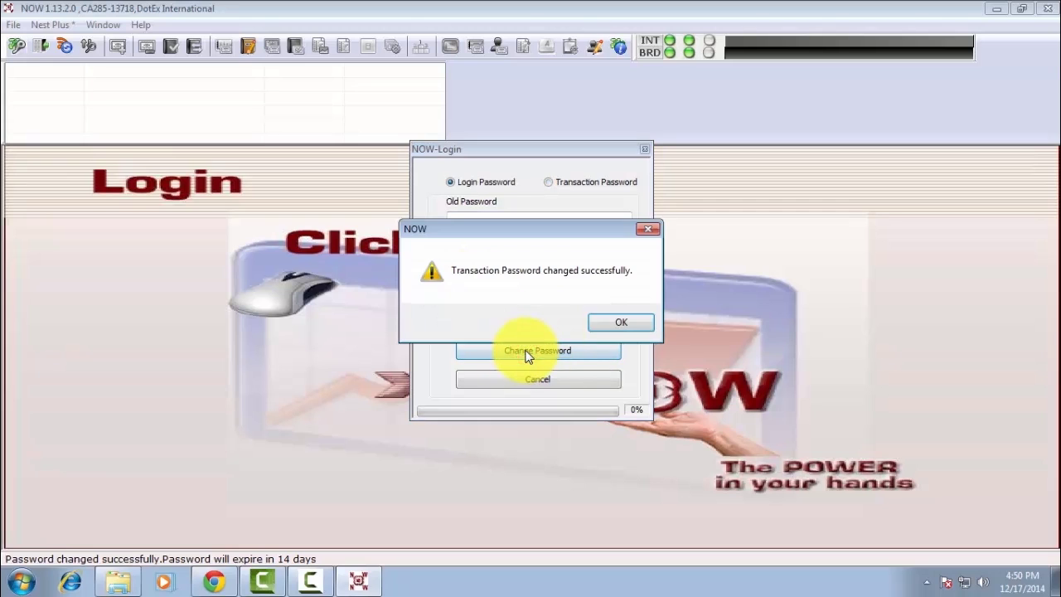
pyautogui.click(615, 323)
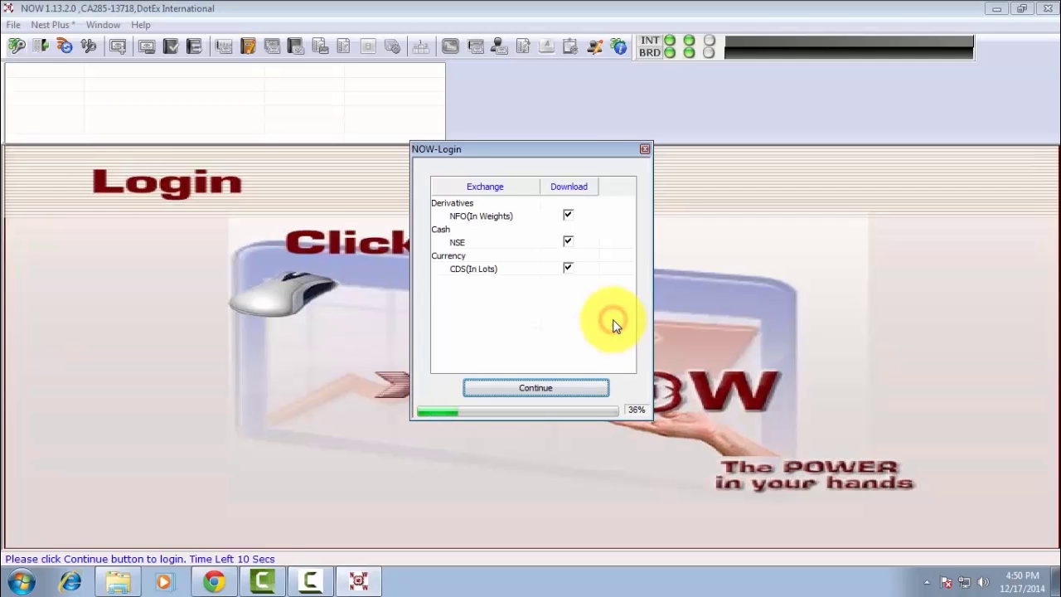
# - Continue login with the scrip download, skip the PLUS ID and Plus update prompts, and dismiss the success message
pyautogui.click(543, 391)
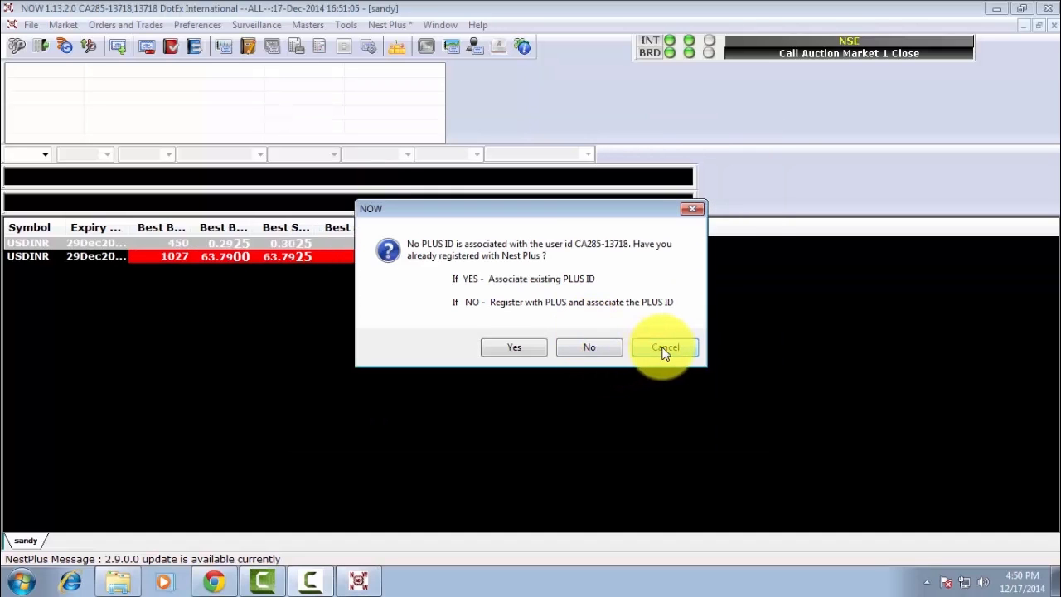
pyautogui.click(663, 349)
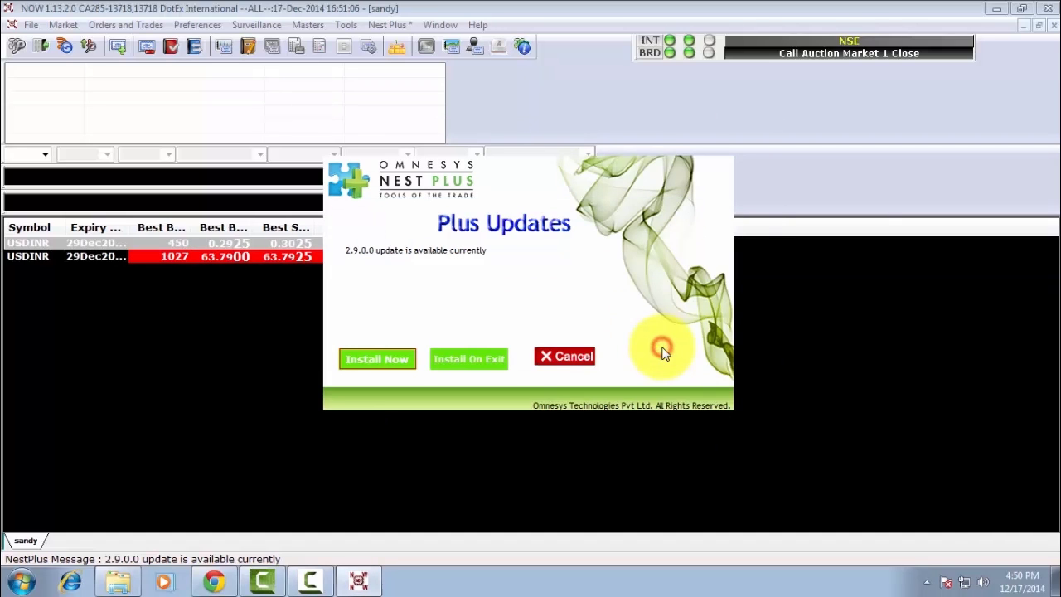
pyautogui.click(575, 358)
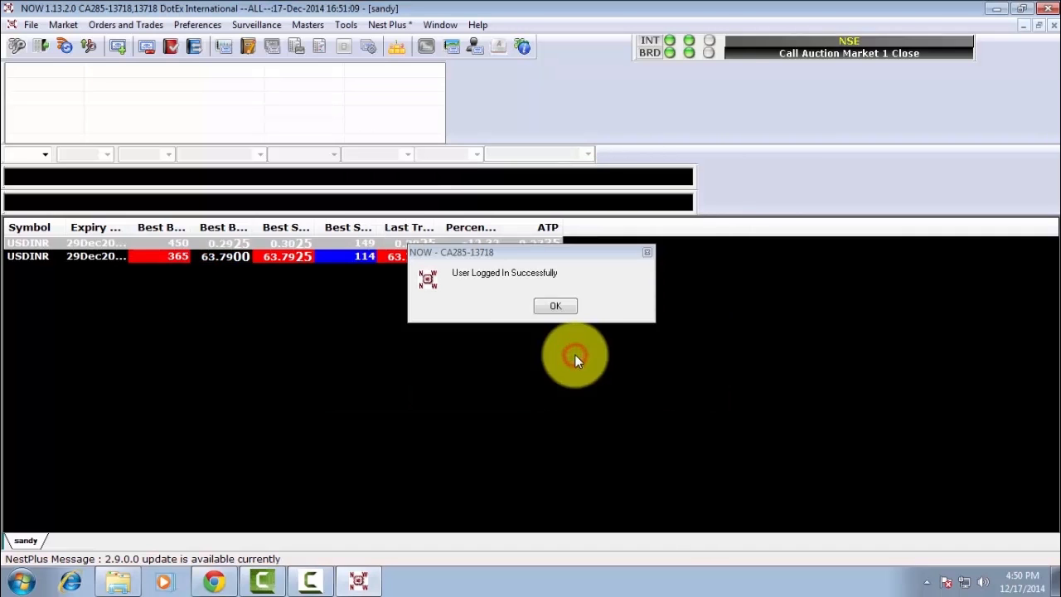
pyautogui.click(553, 308)
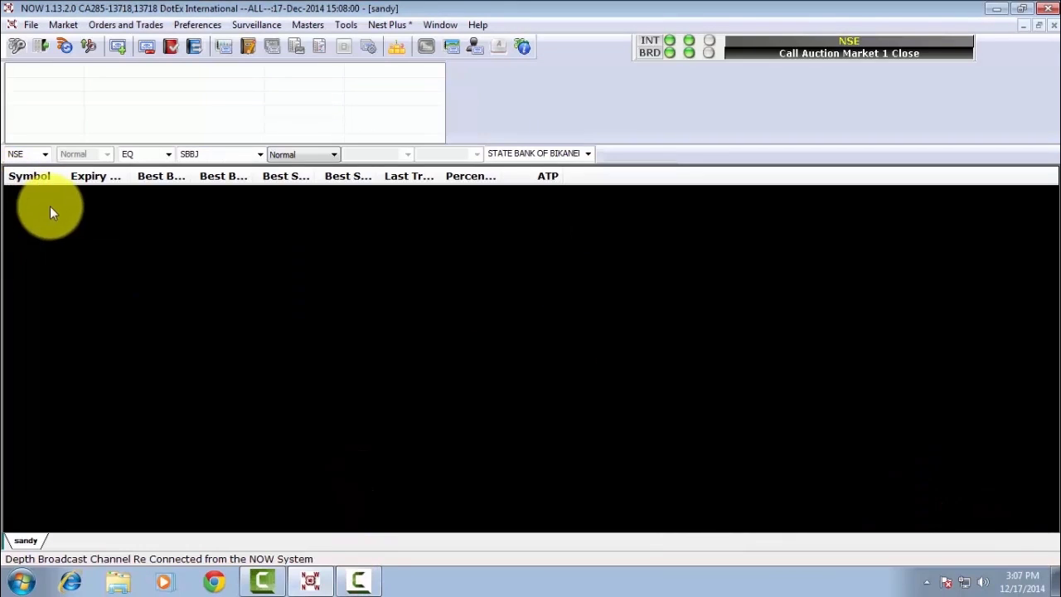
# - Add State Bank of India (NSE) to the market watch and start a buy order on the SBIN row
pyautogui.click(46, 153)
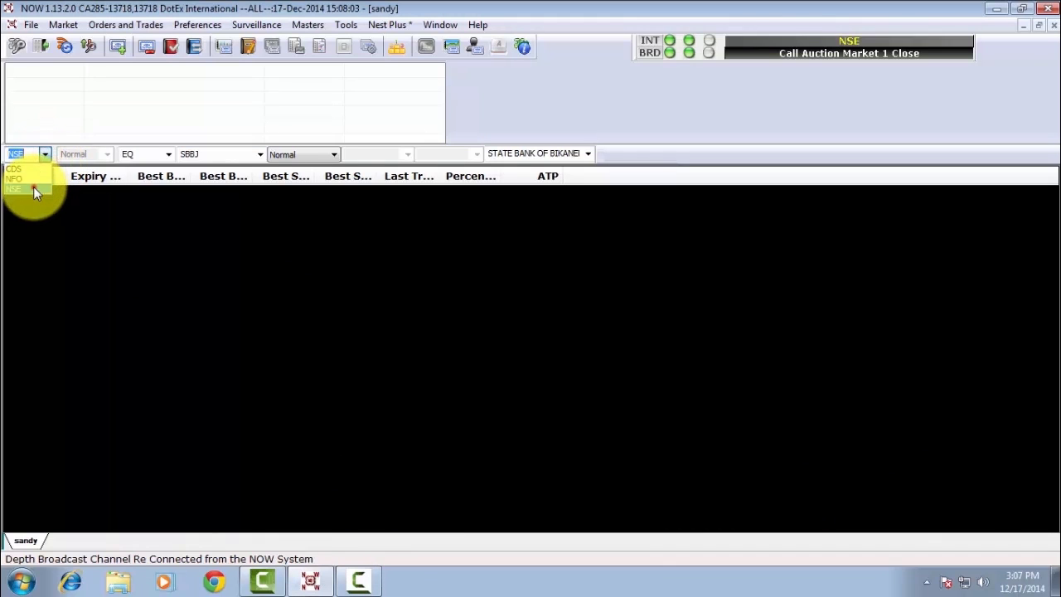
pyautogui.click(33, 189)
pyautogui.click(548, 156)
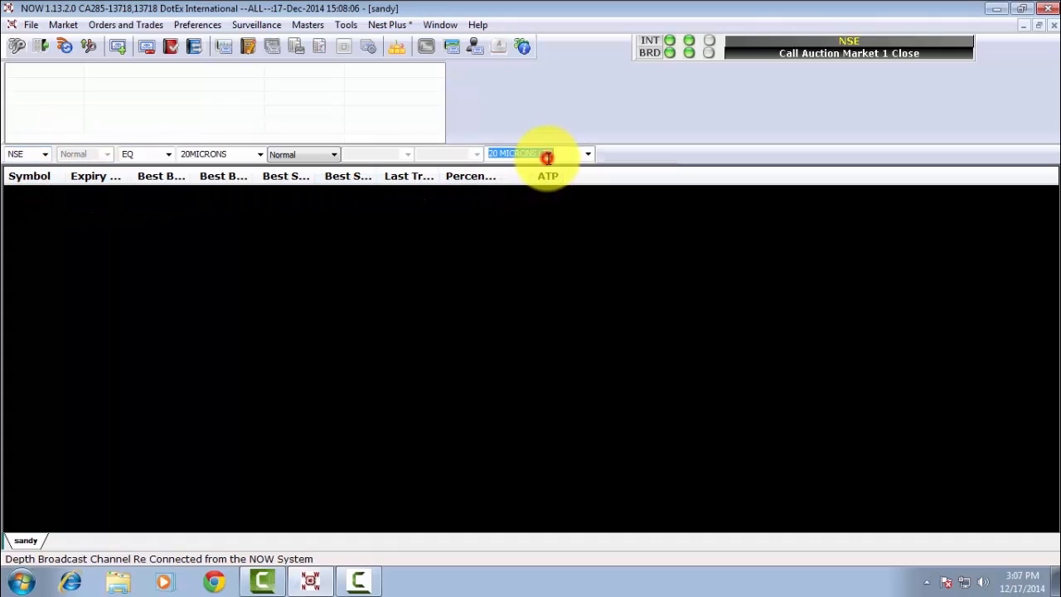
pyautogui.write('STATE')
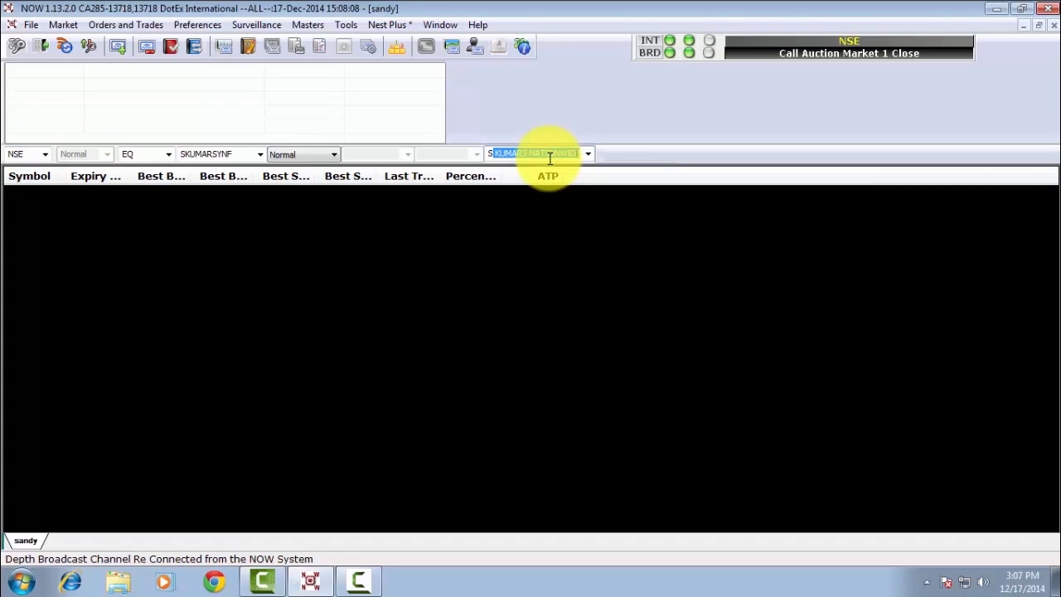
pyautogui.write(' BANK')
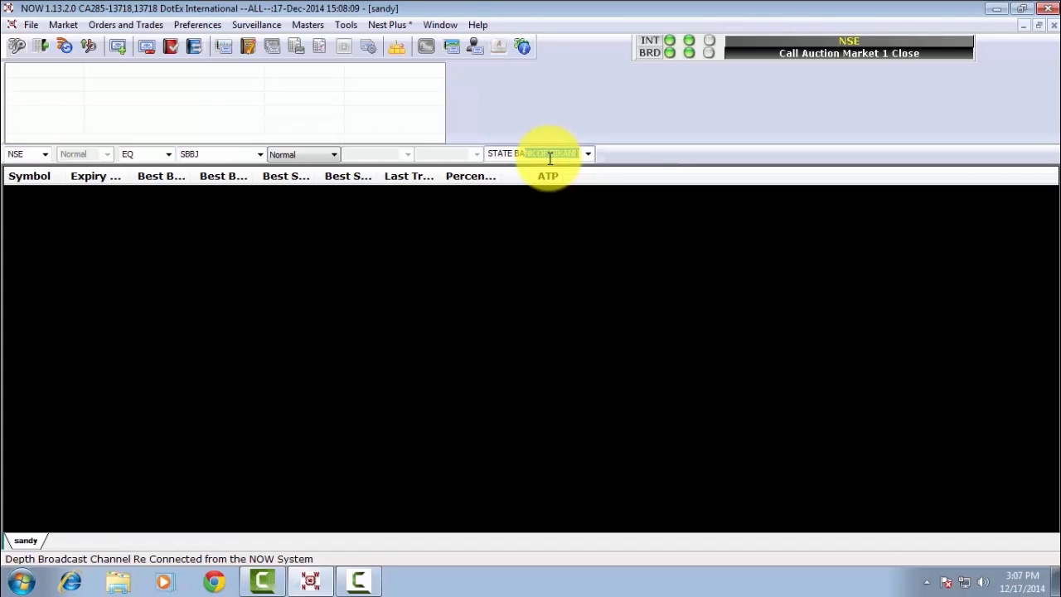
pyautogui.write(' OF I')
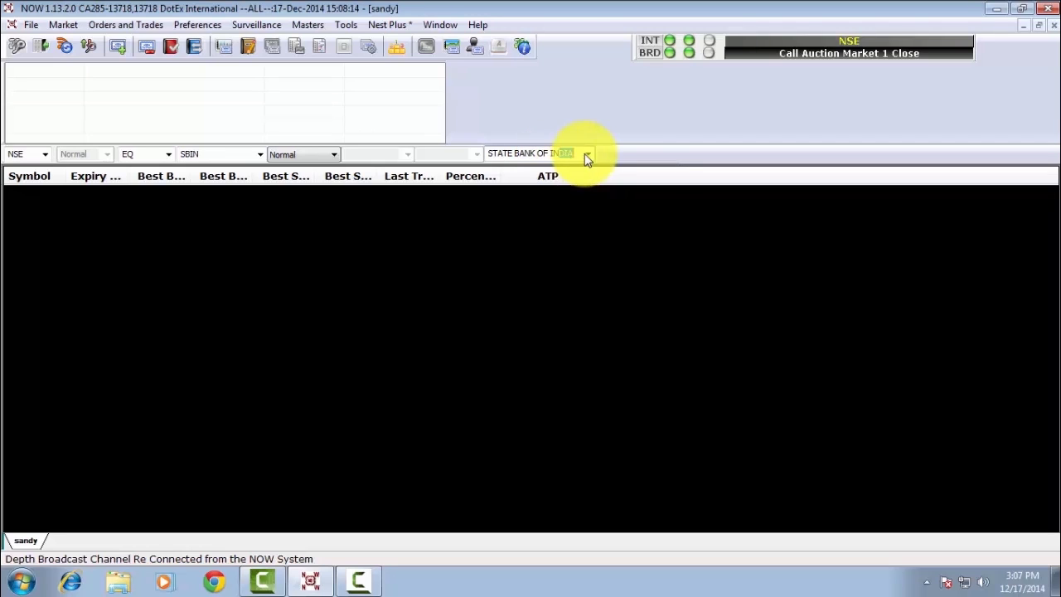
pyautogui.click(587, 153)
pyautogui.click(572, 169)
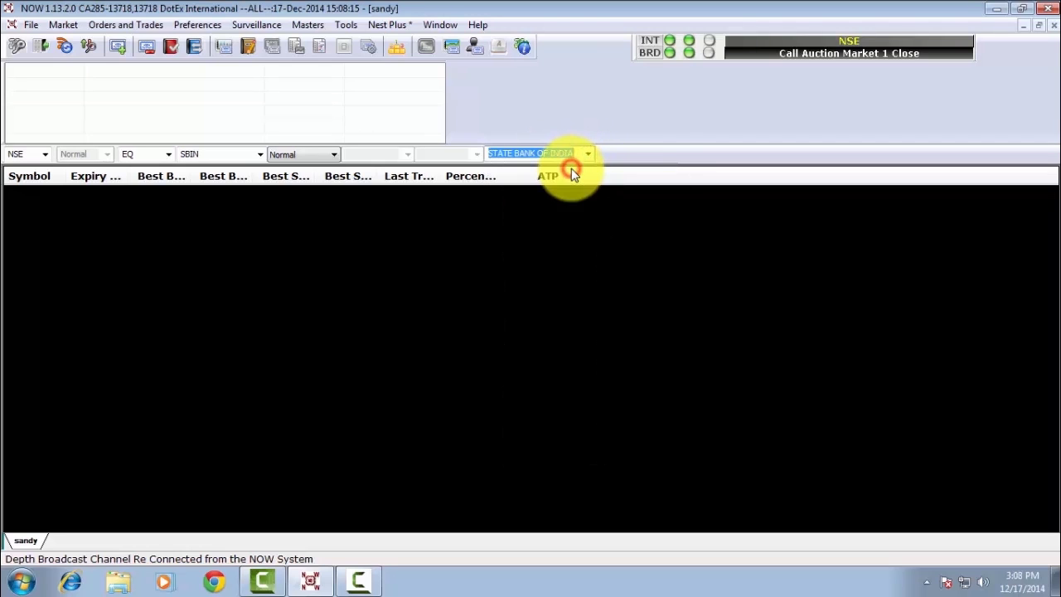
pyautogui.press('Return')
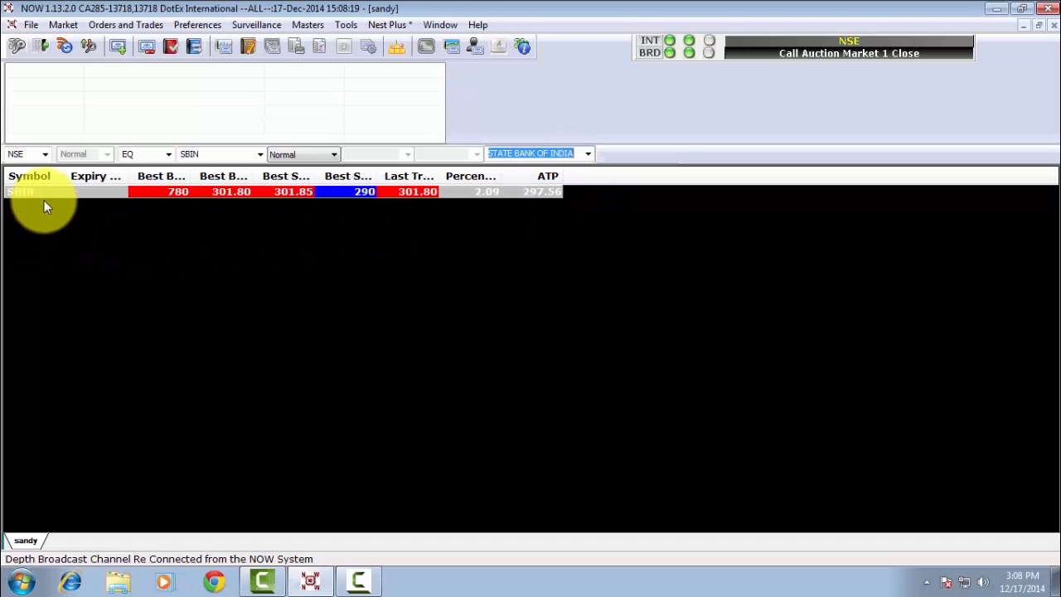
pyautogui.click(43, 192)
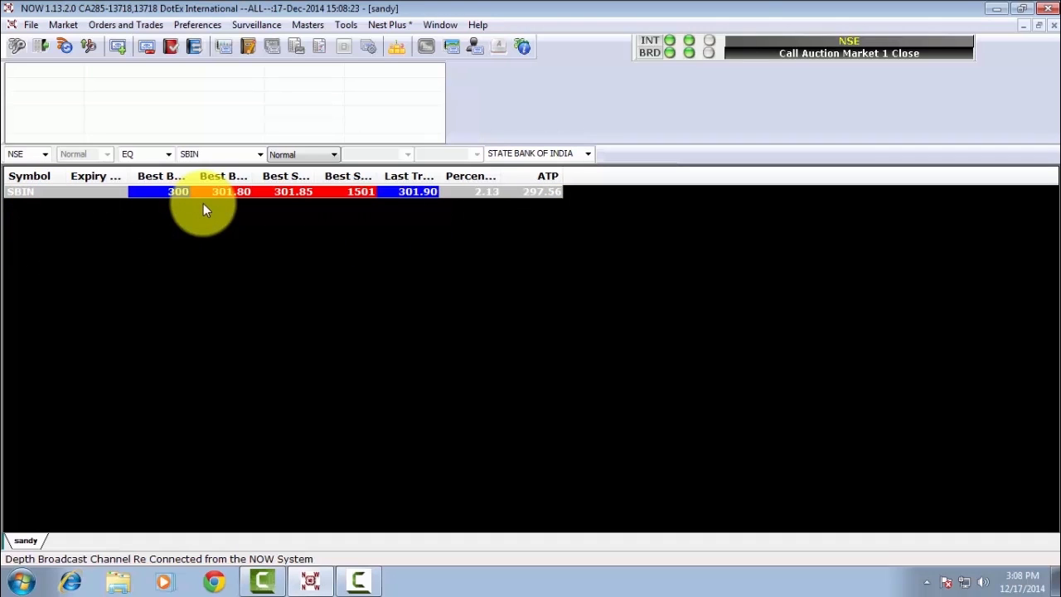
pyautogui.press('F1')
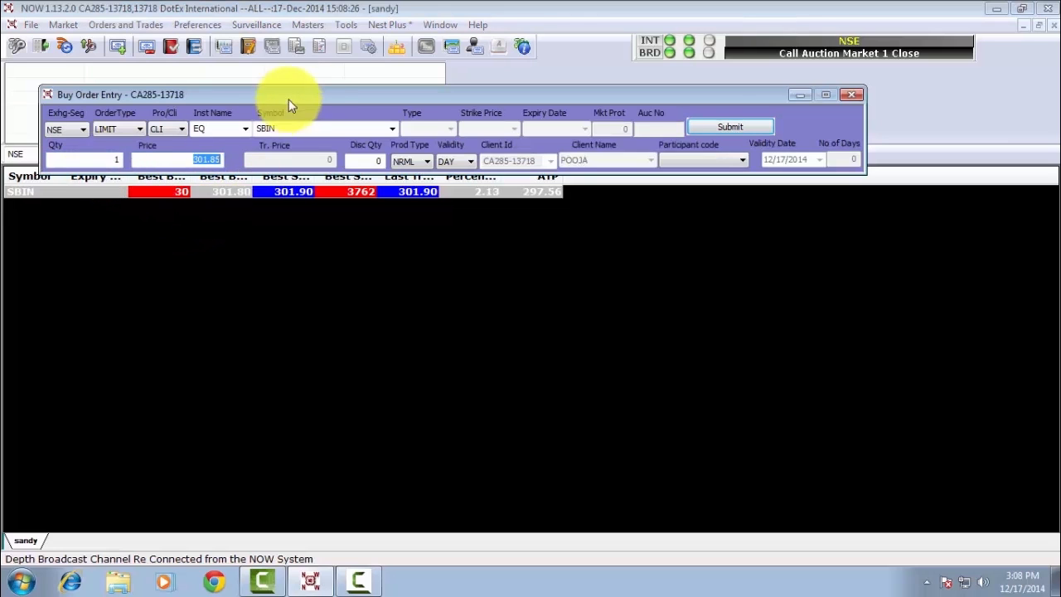
# - Submit the SBIN limit buy for 1 share at 301.85, confirming with the transaction password
pyautogui.moveTo(312, 91); pyautogui.dragTo(350, 219)
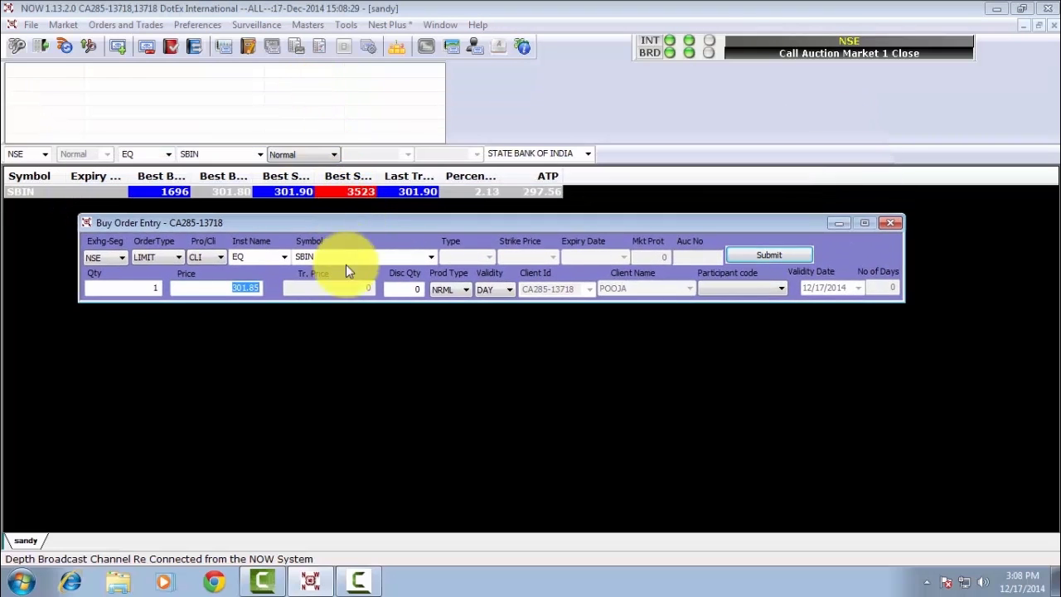
pyautogui.click(143, 286)
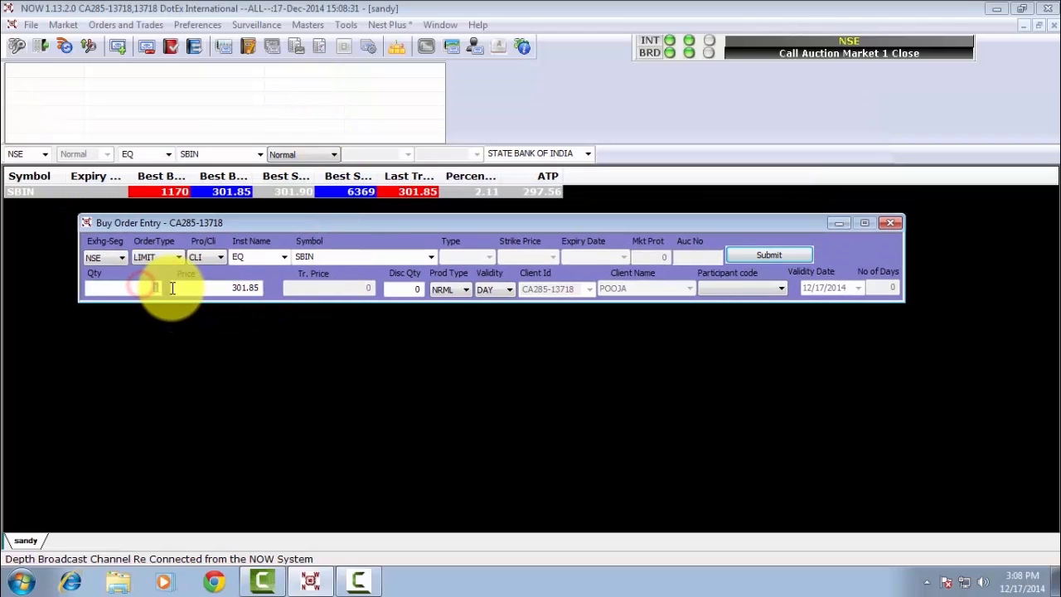
pyautogui.click(261, 288)
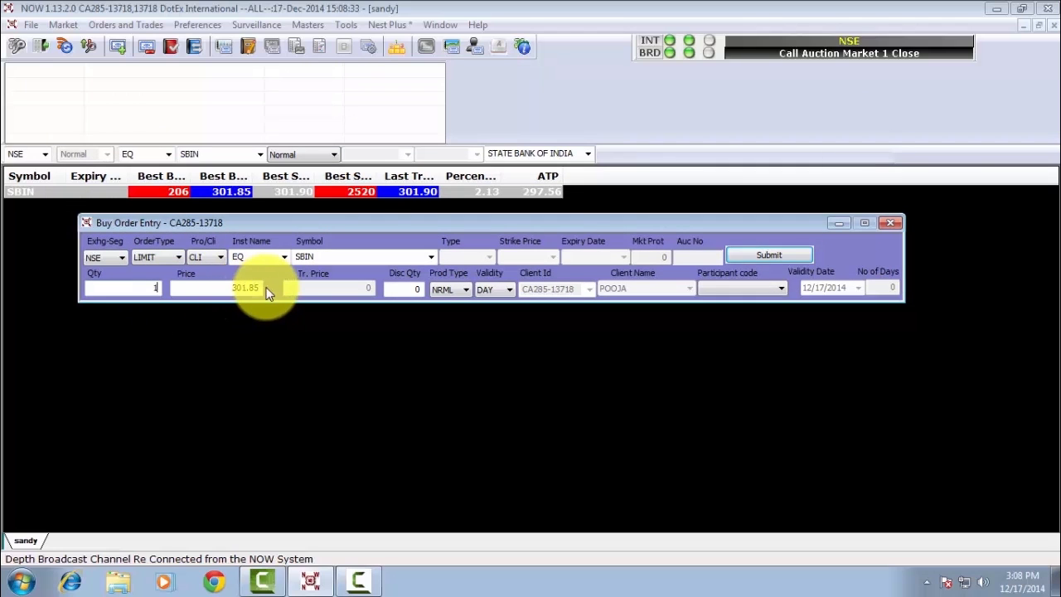
pyautogui.click(440, 292)
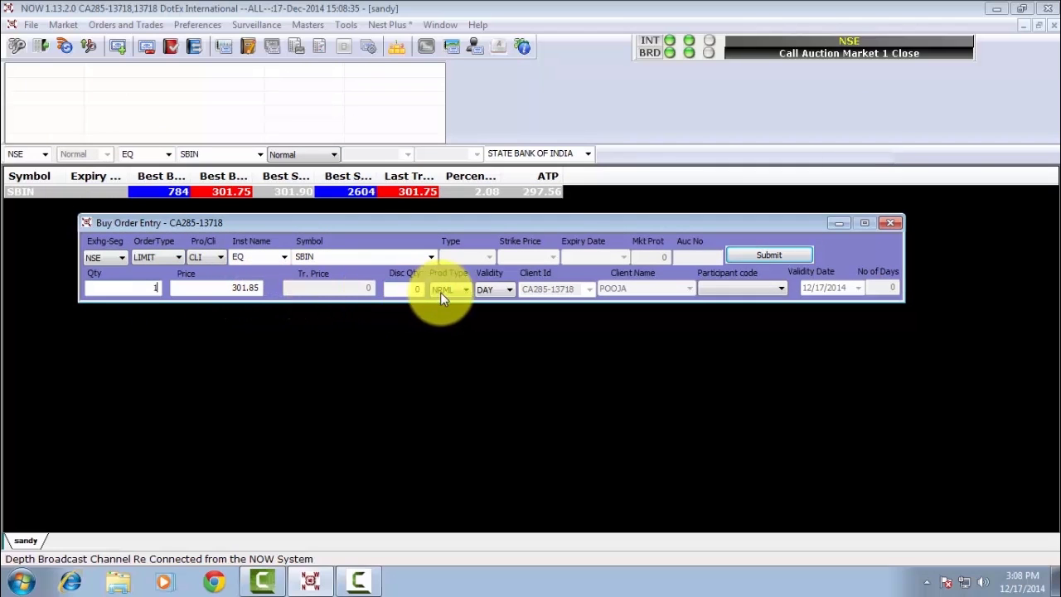
pyautogui.click(756, 256)
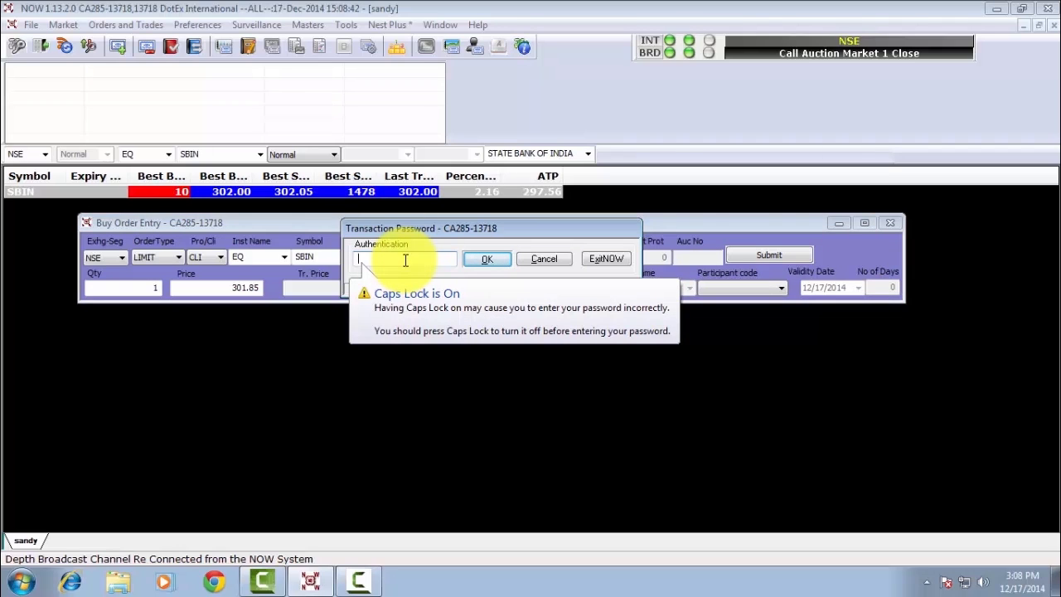
pyautogui.write('•••••••')
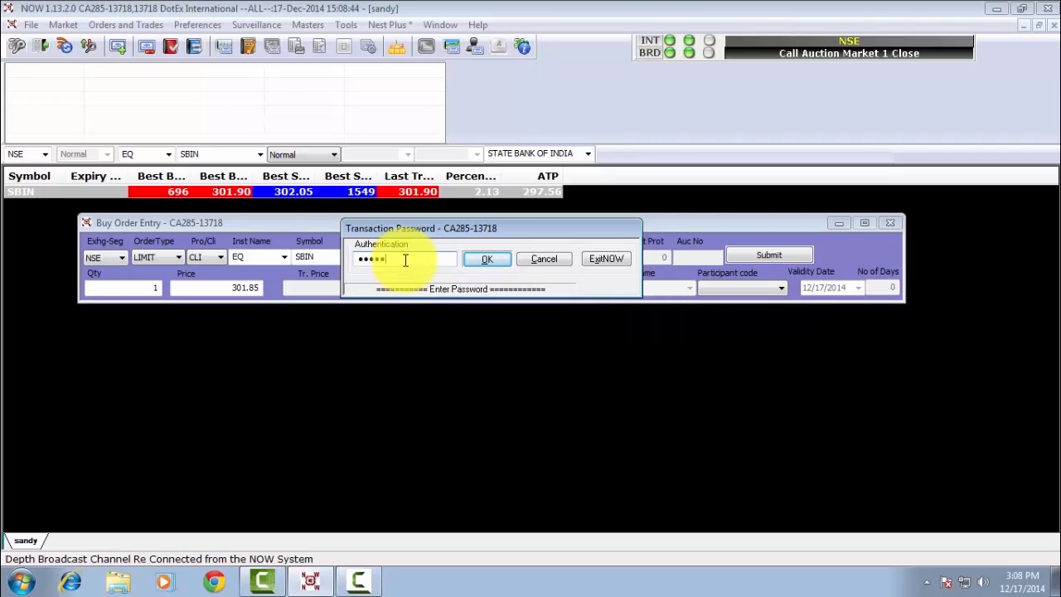
pyautogui.write('•')
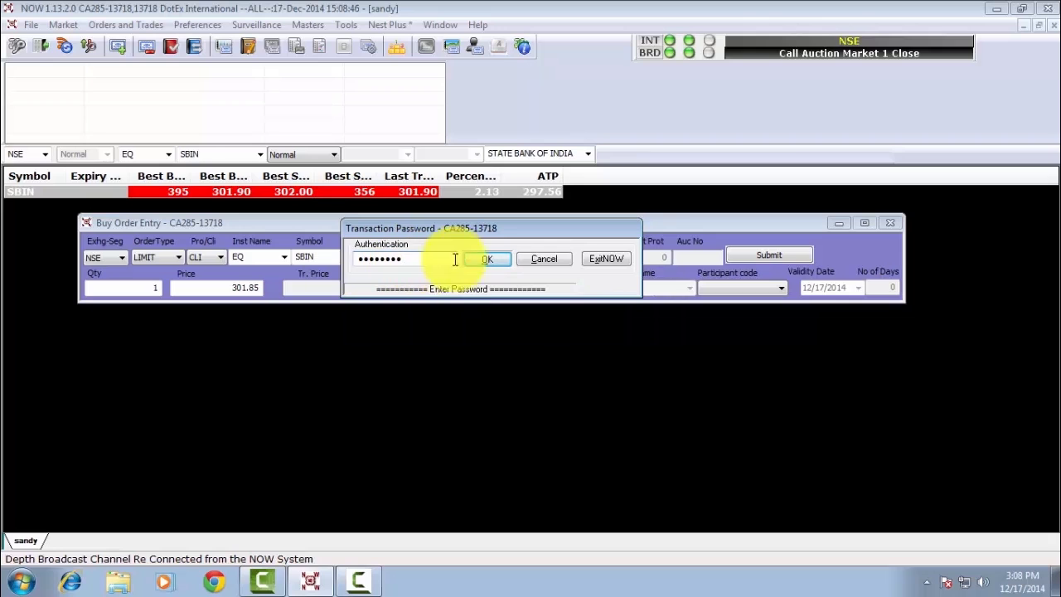
pyautogui.click(480, 262)
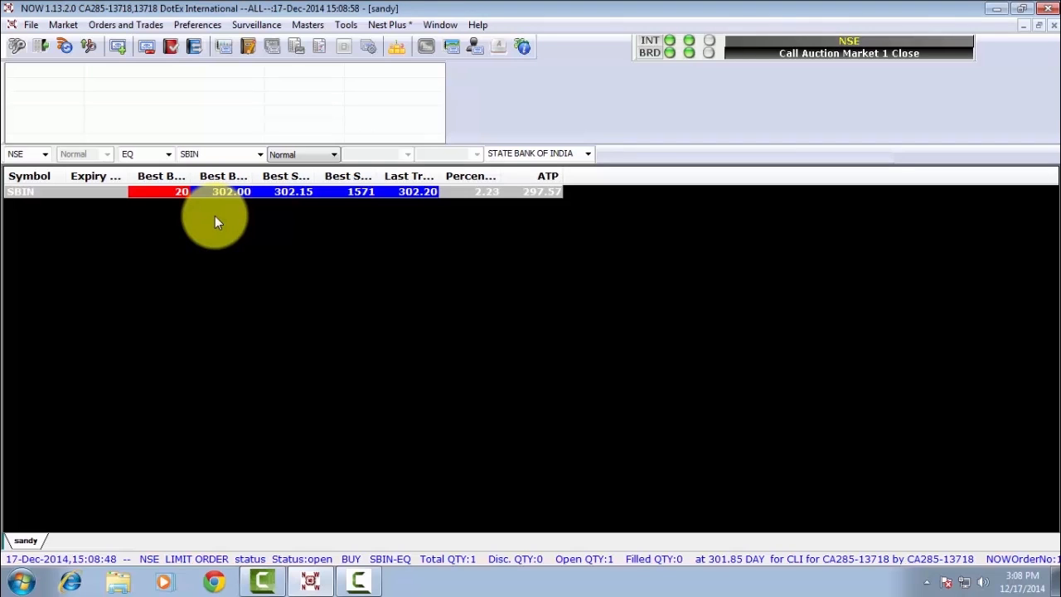
# - Place an SBIN limit sell order for 1 share at 302.00
pyautogui.press('F2')
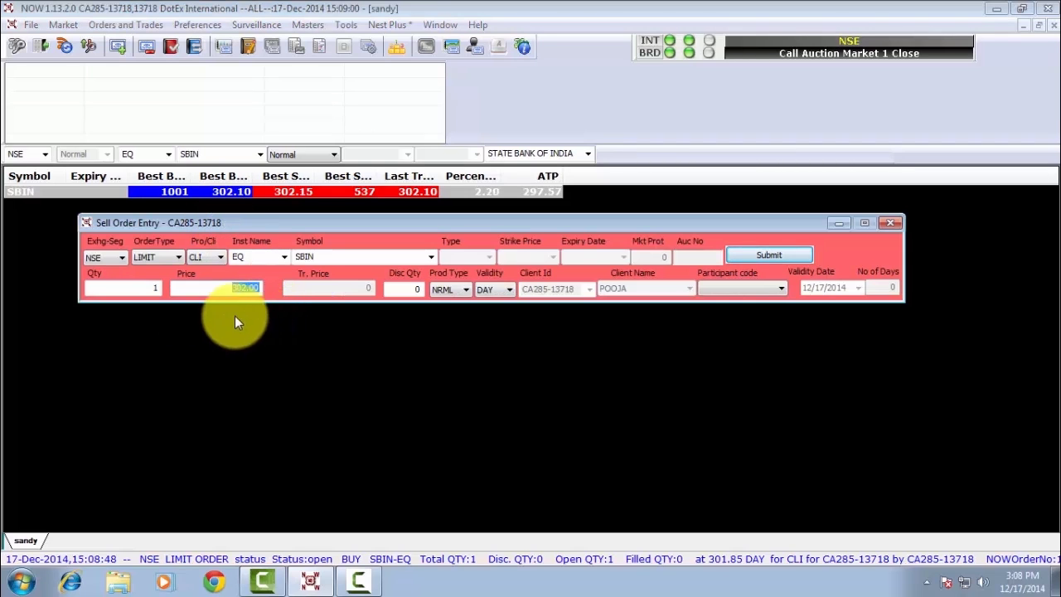
pyautogui.click(137, 288)
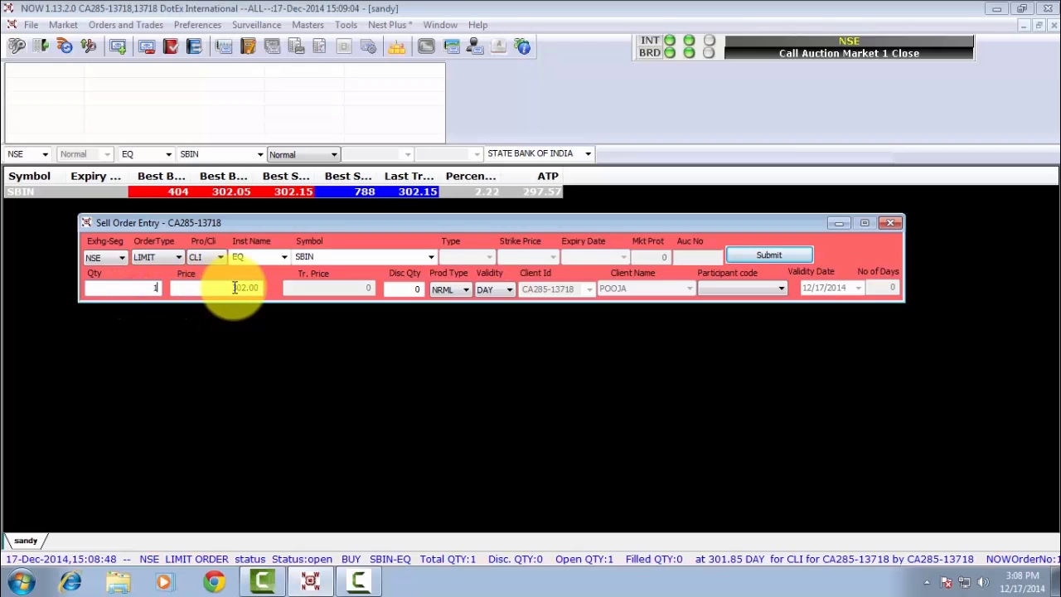
pyautogui.press('Tab')
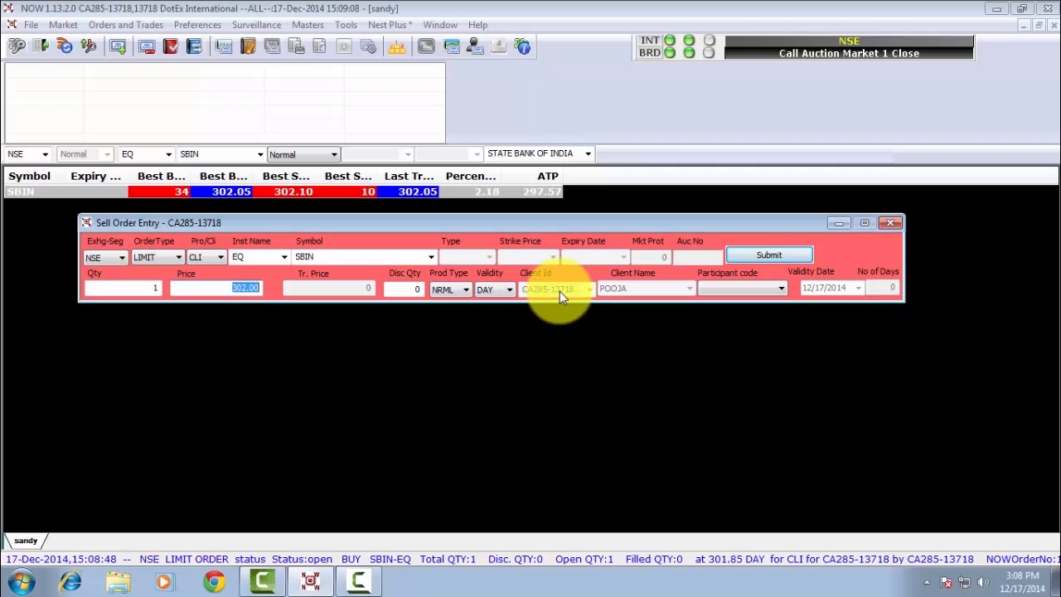
pyautogui.press('Return')
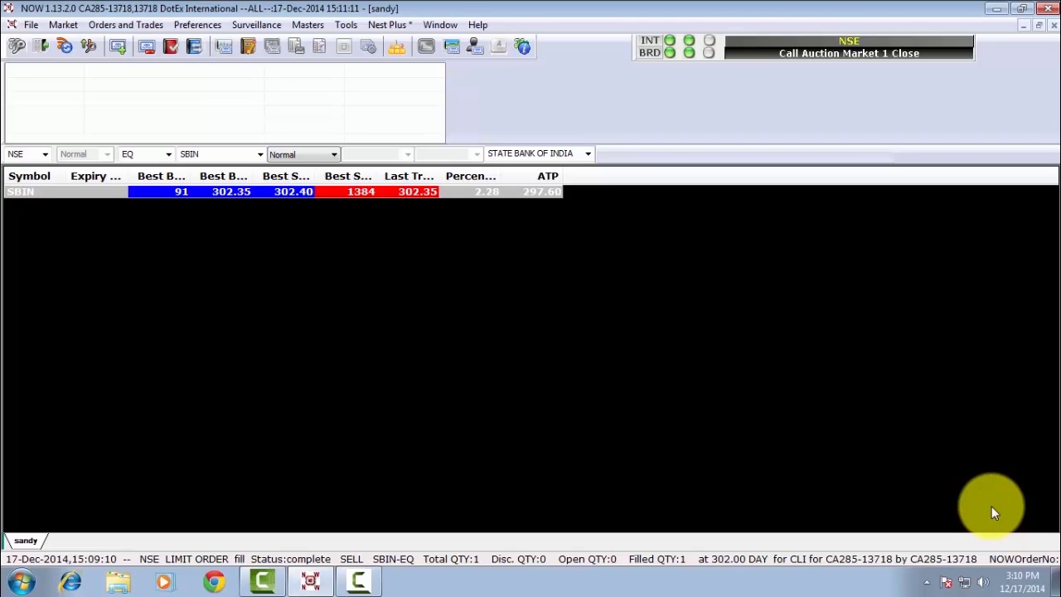
pyautogui.press('F3')
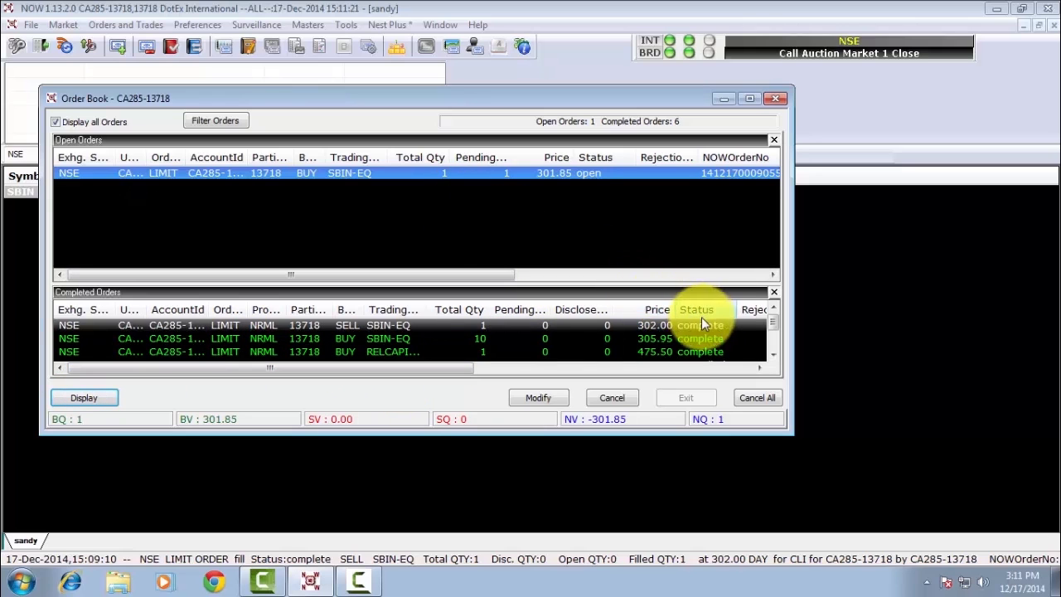
pyautogui.click(776, 100)
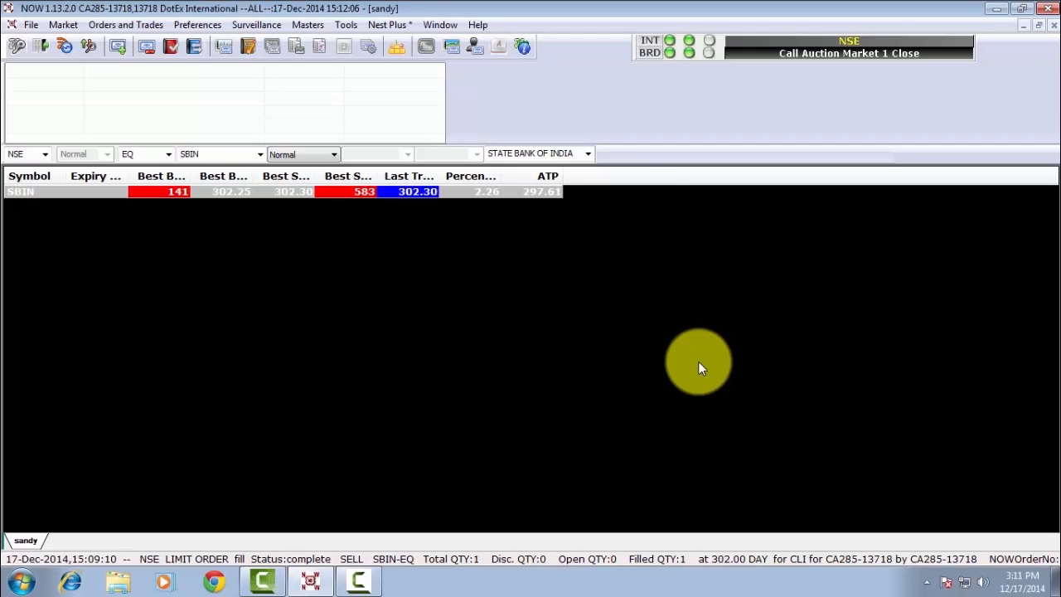
pyautogui.press('F8')
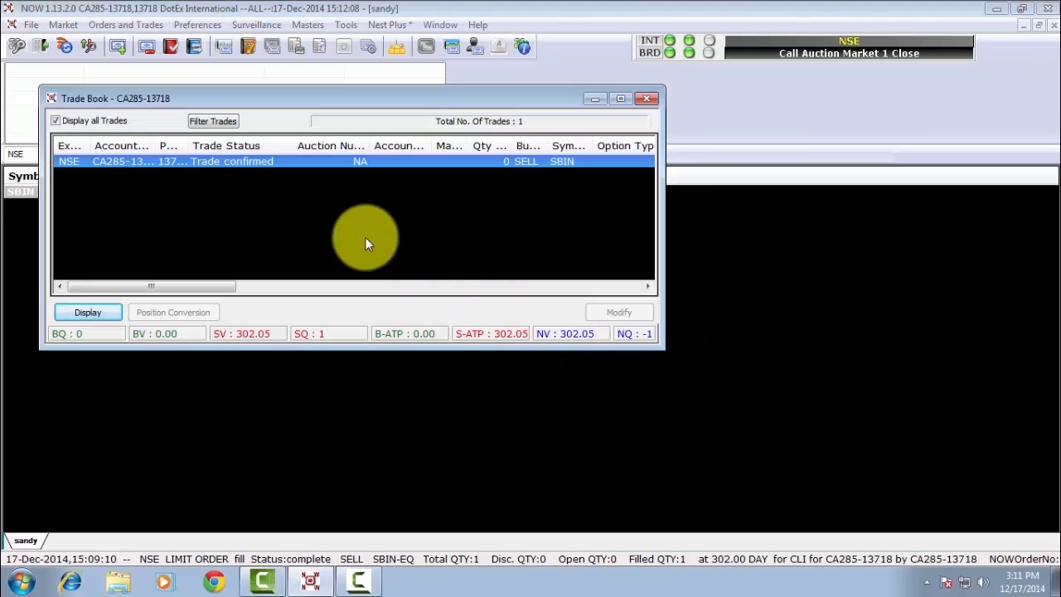
pyautogui.click(197, 173)
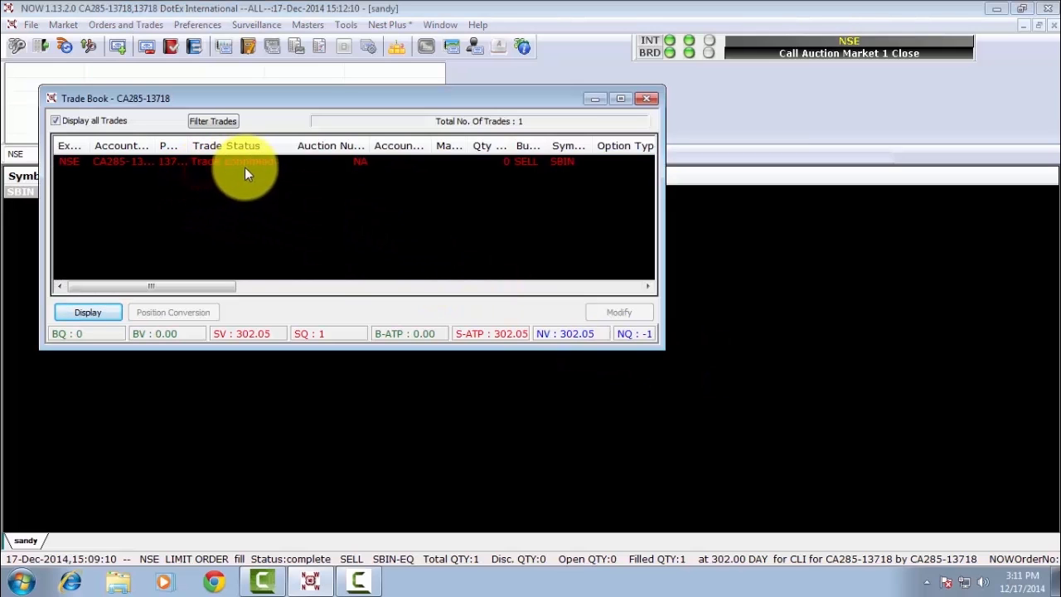
pyautogui.click(539, 163)
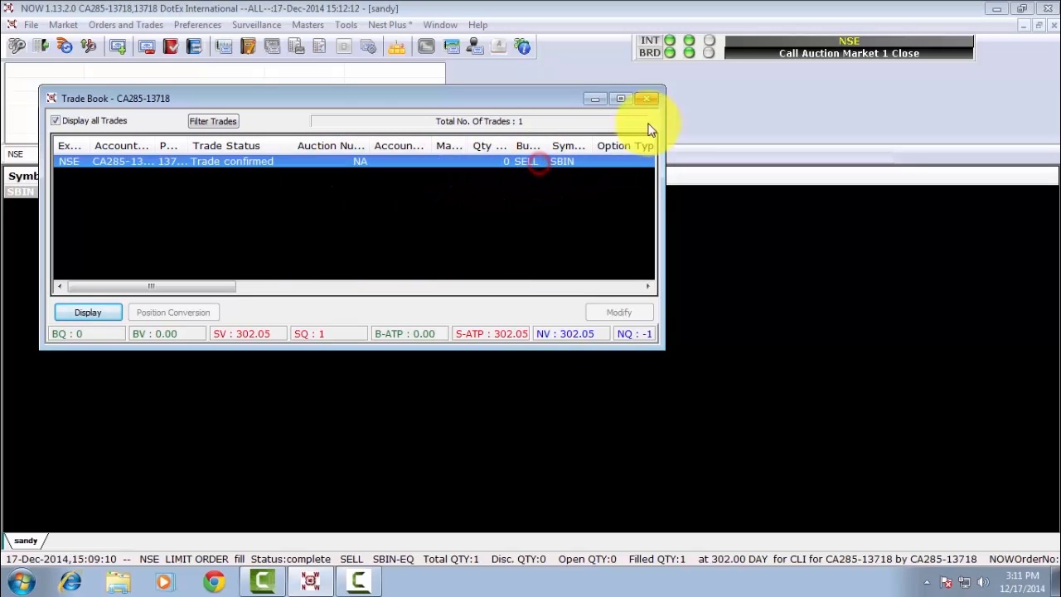
pyautogui.click(651, 99)
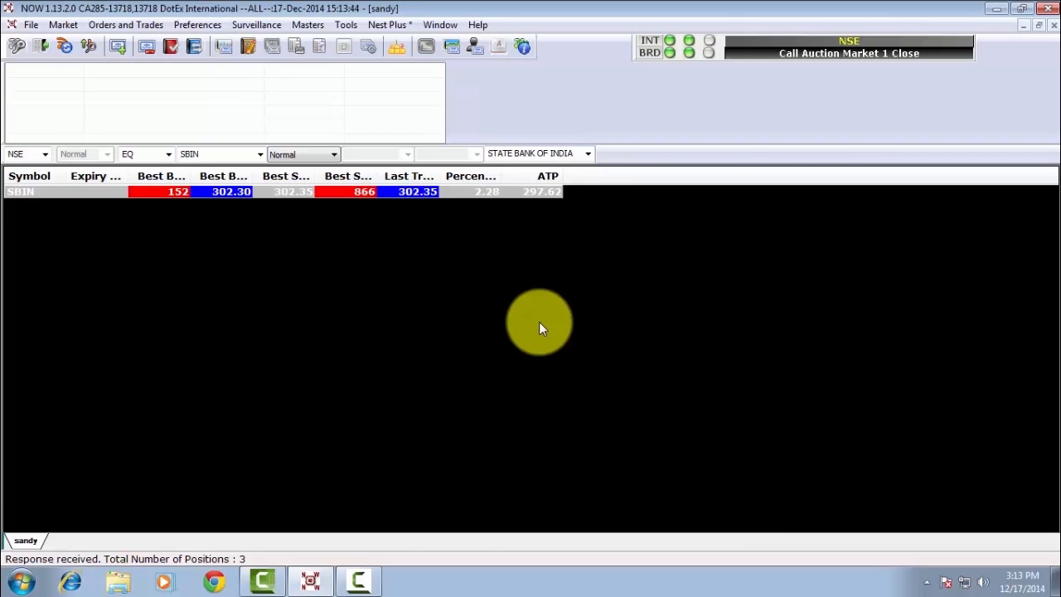
pyautogui.hotkey('alt', 'F6')
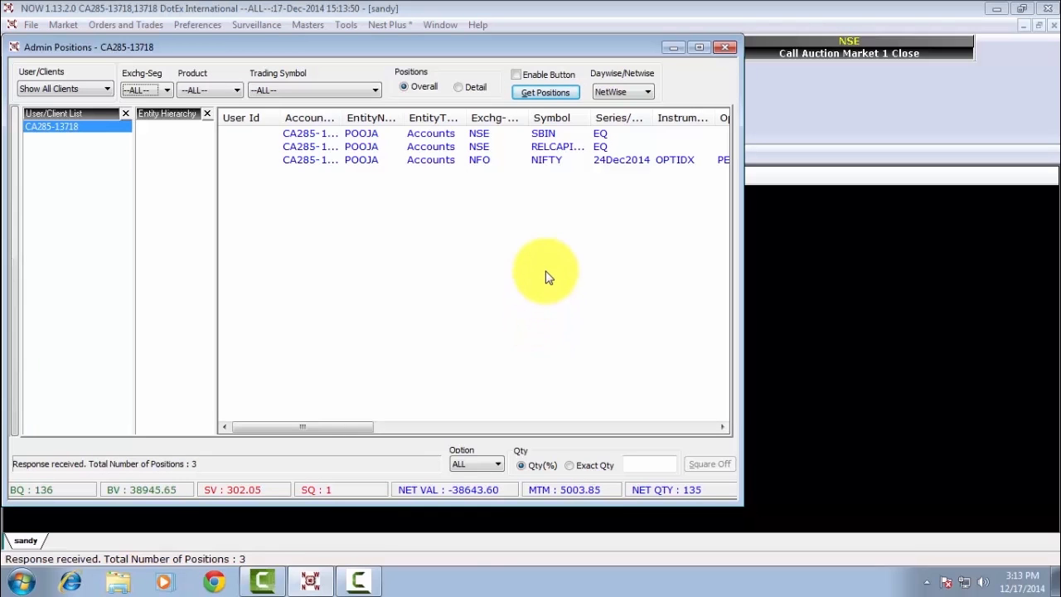
pyautogui.click(649, 93)
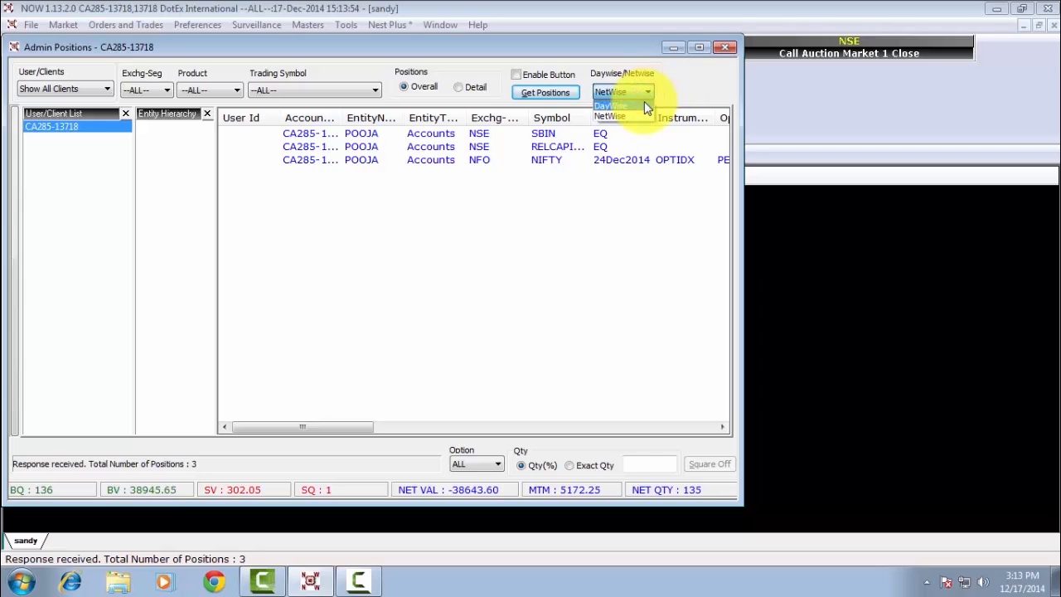
pyautogui.click(644, 103)
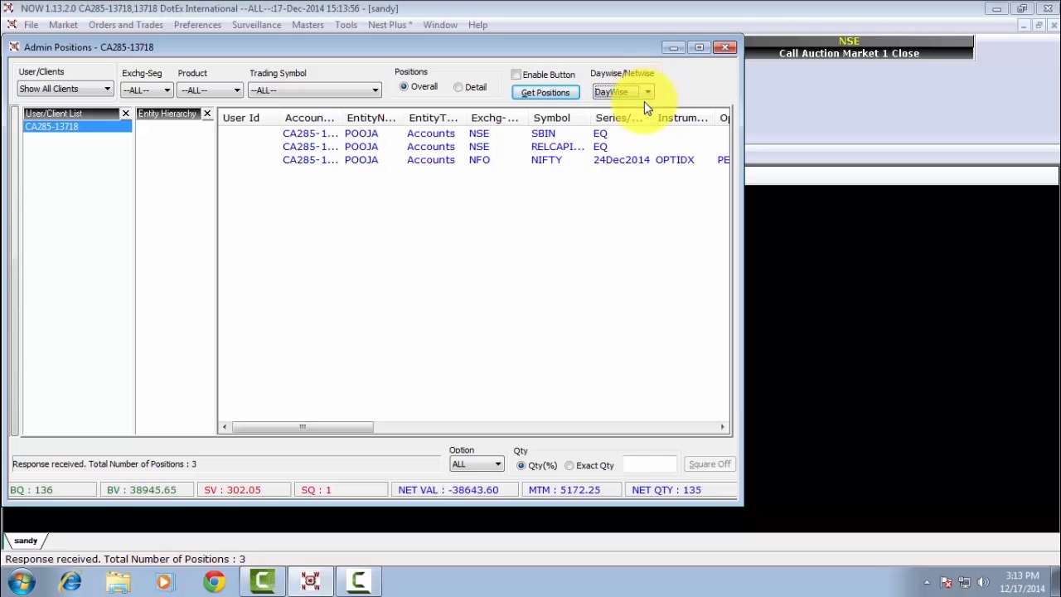
pyautogui.click(538, 95)
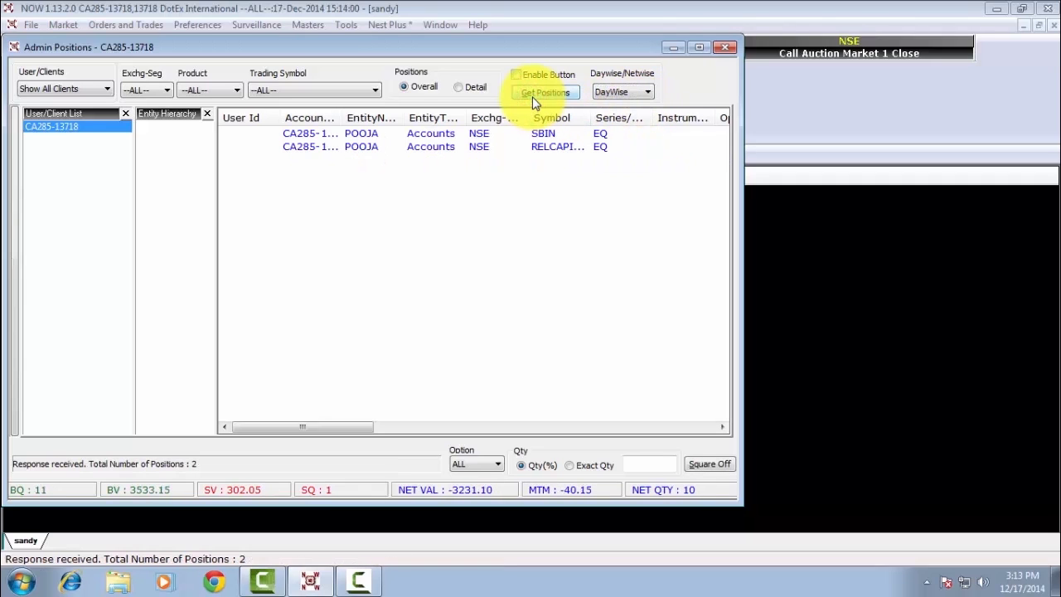
pyautogui.click(477, 134)
pyautogui.click(469, 149)
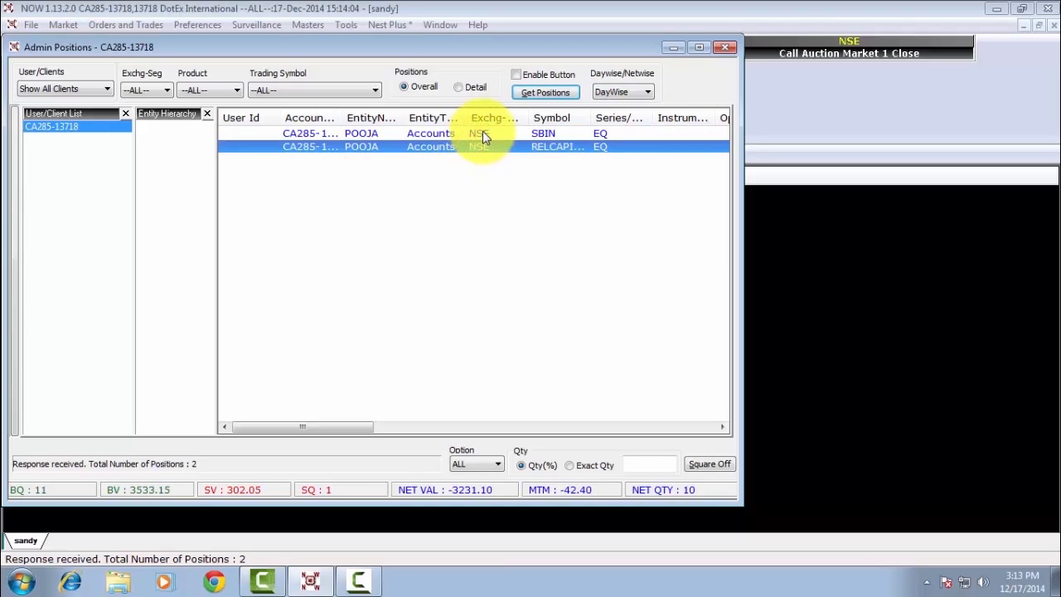
pyautogui.click(640, 92)
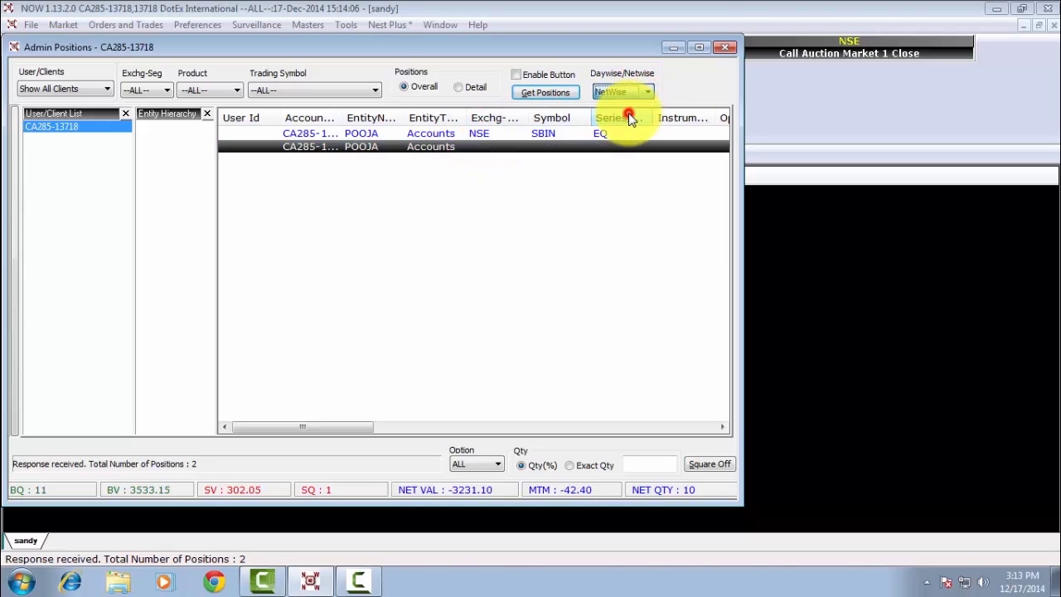
pyautogui.click(628, 114)
pyautogui.click(546, 92)
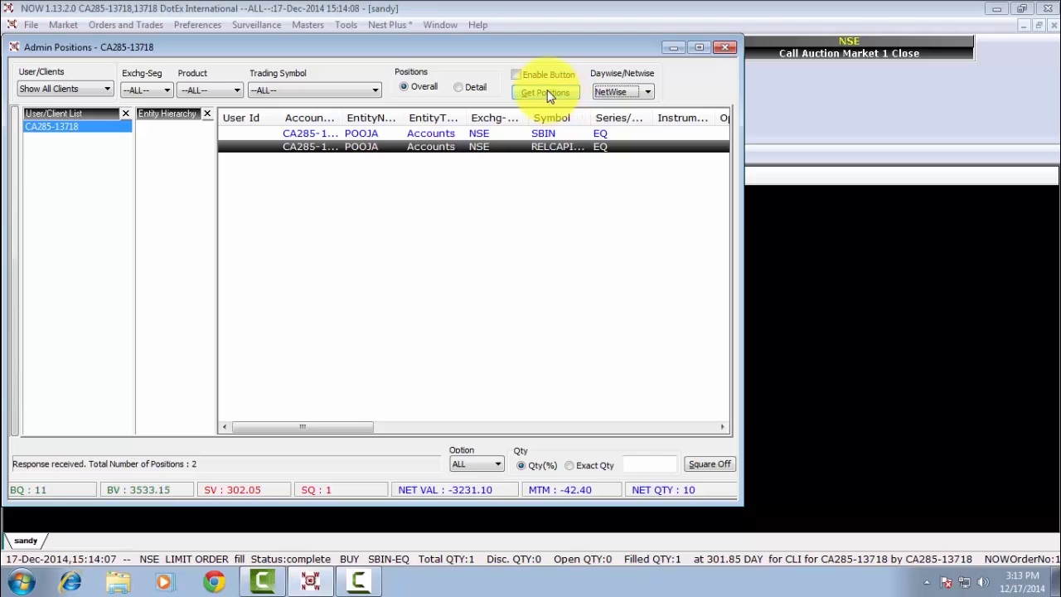
pyautogui.click(537, 135)
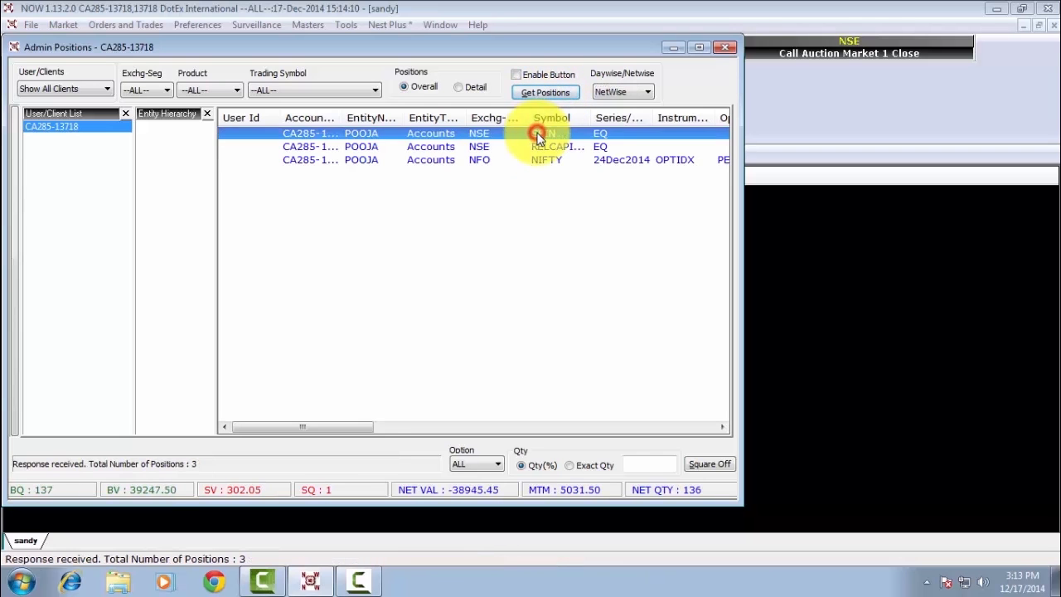
pyautogui.click(536, 147)
pyautogui.click(536, 161)
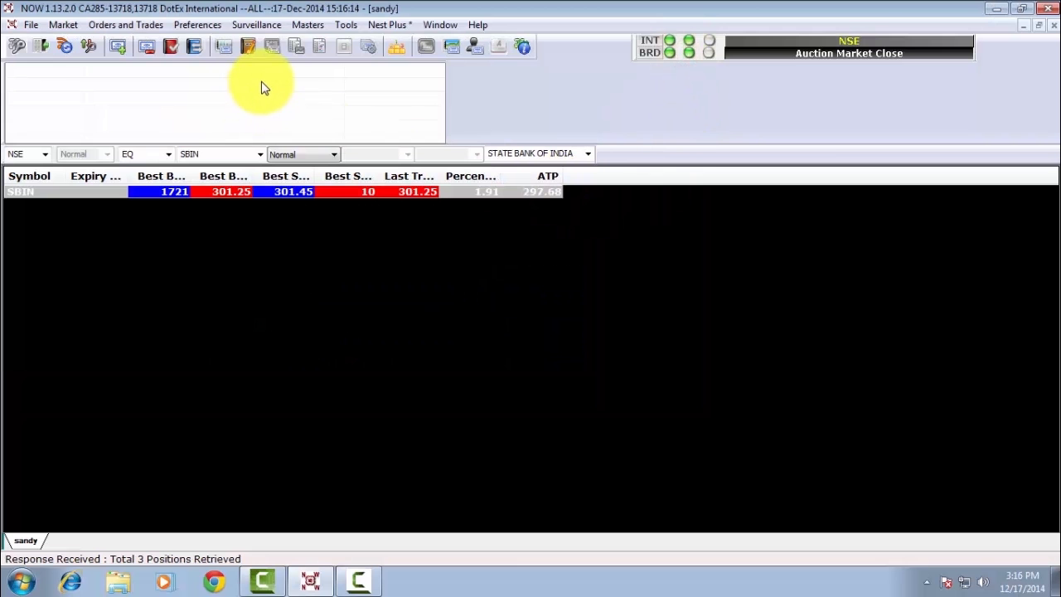
pyautogui.click(260, 27)
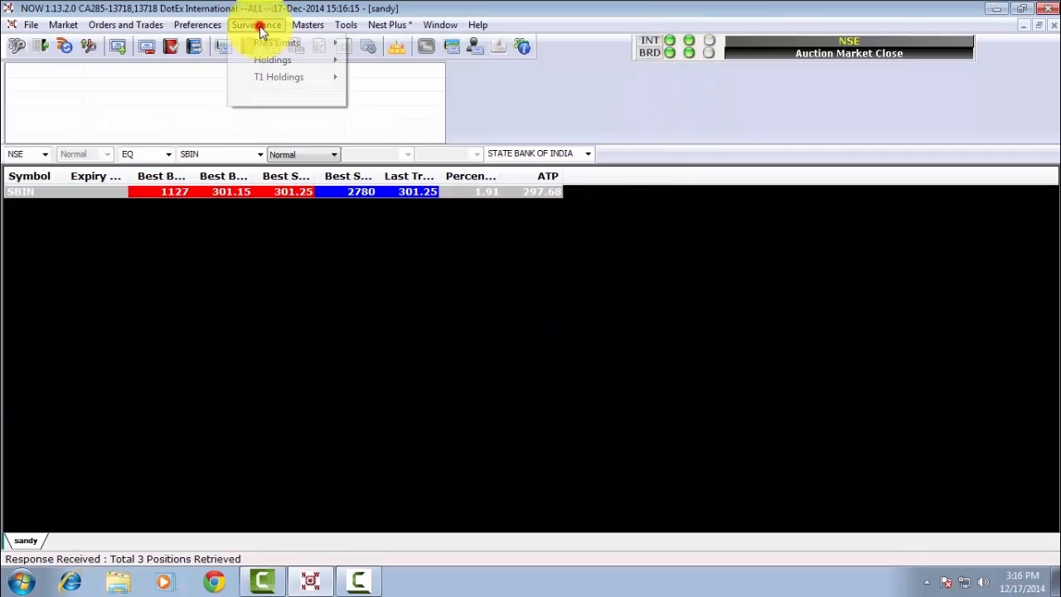
pyautogui.moveTo(280, 45)
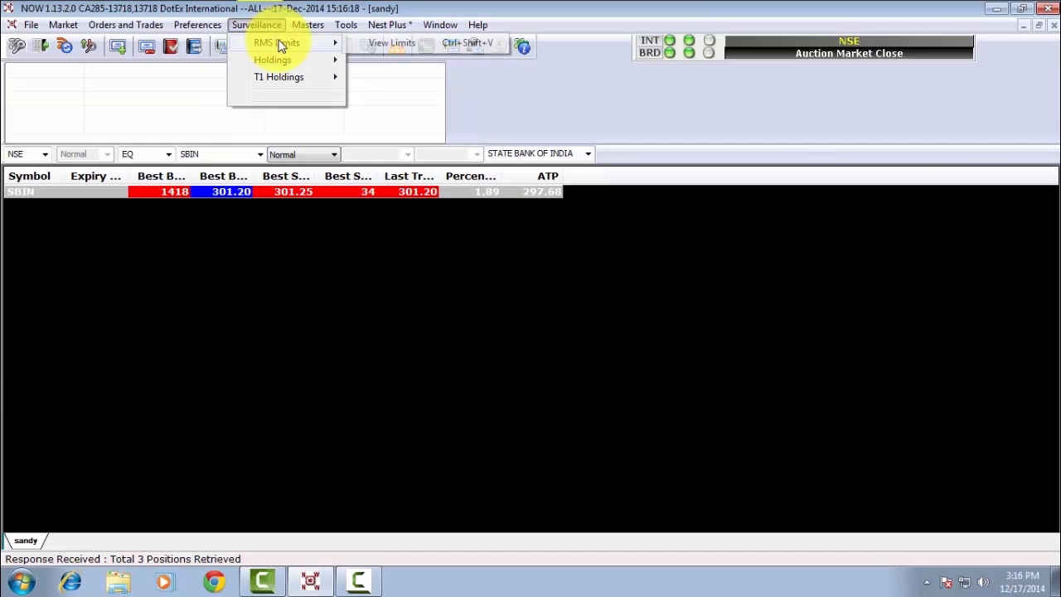
pyautogui.click(399, 43)
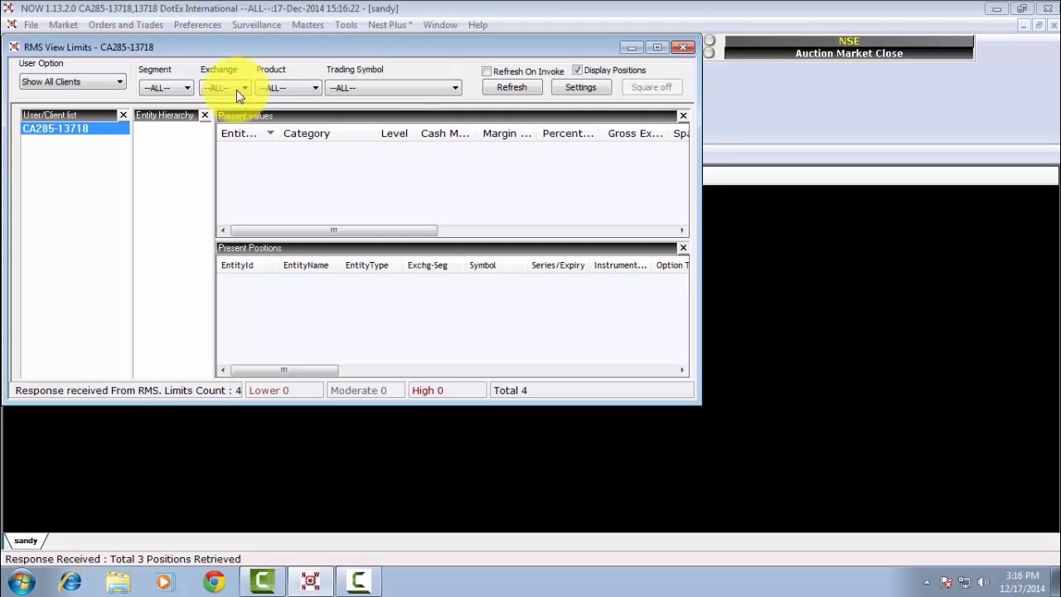
pyautogui.click(79, 82)
pyautogui.click(67, 126)
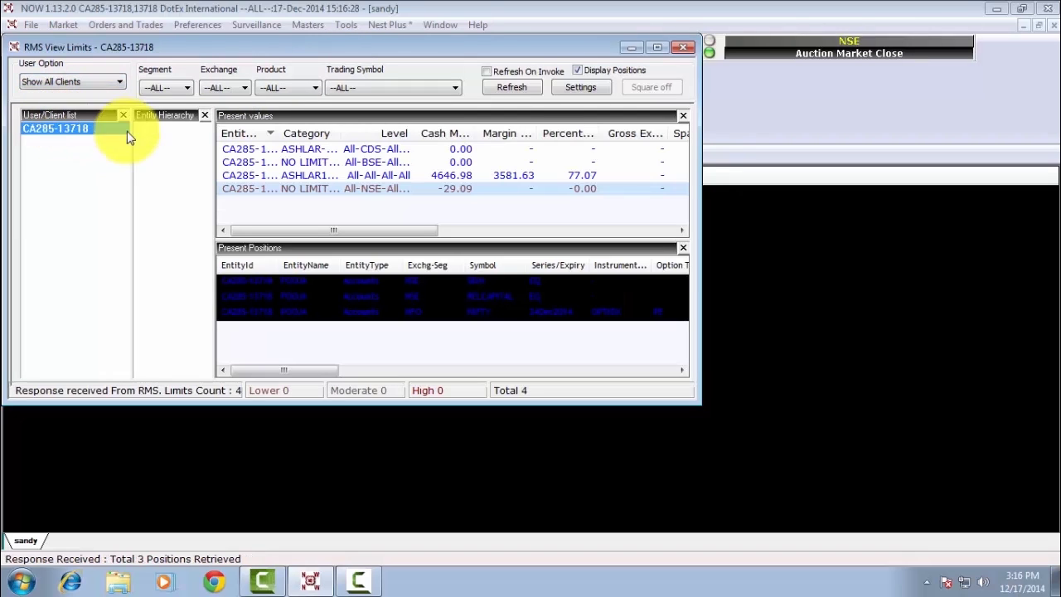
pyautogui.click(528, 91)
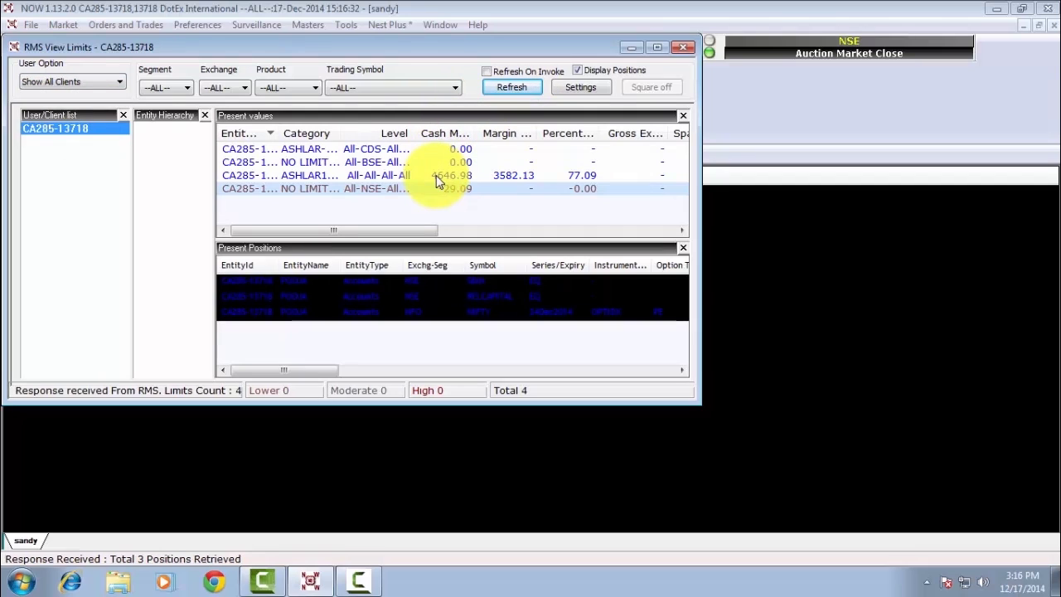
pyautogui.click(683, 48)
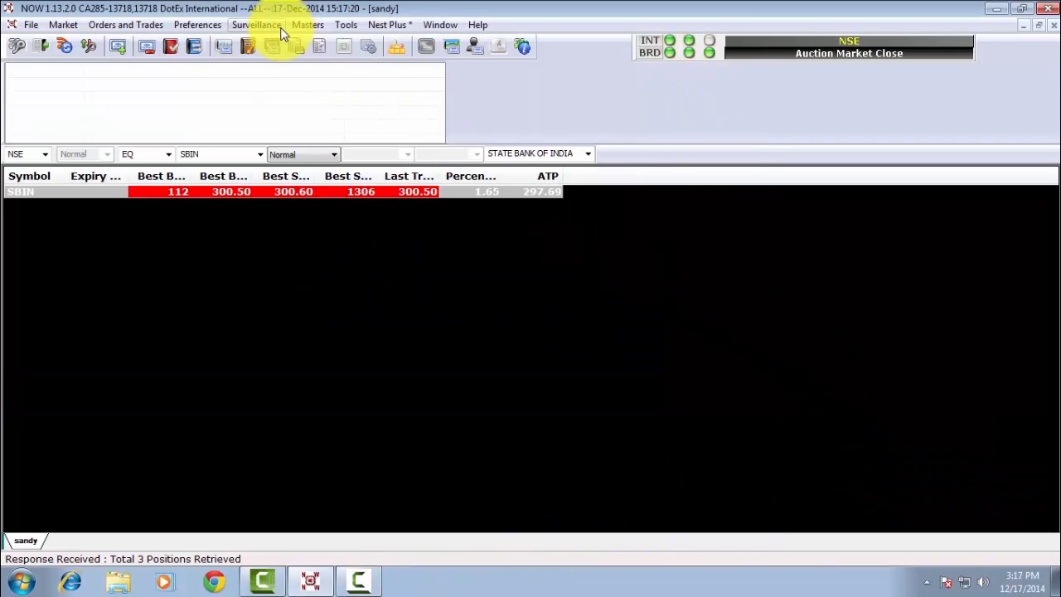
# - Open View T1 Holdings from the Surveillance menu for the client account
pyautogui.click(278, 25)
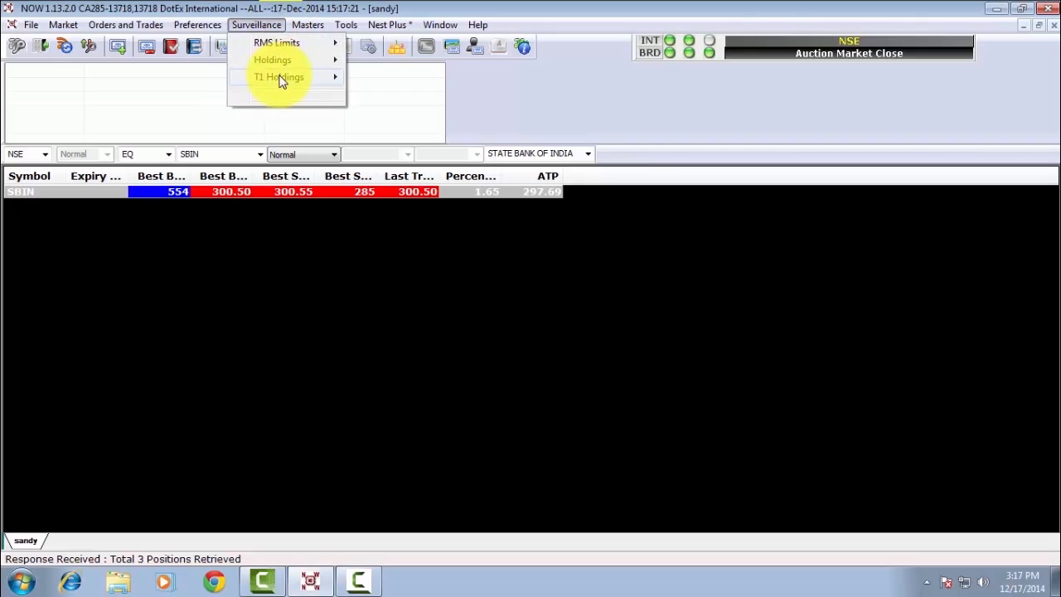
pyautogui.moveTo(282, 79)
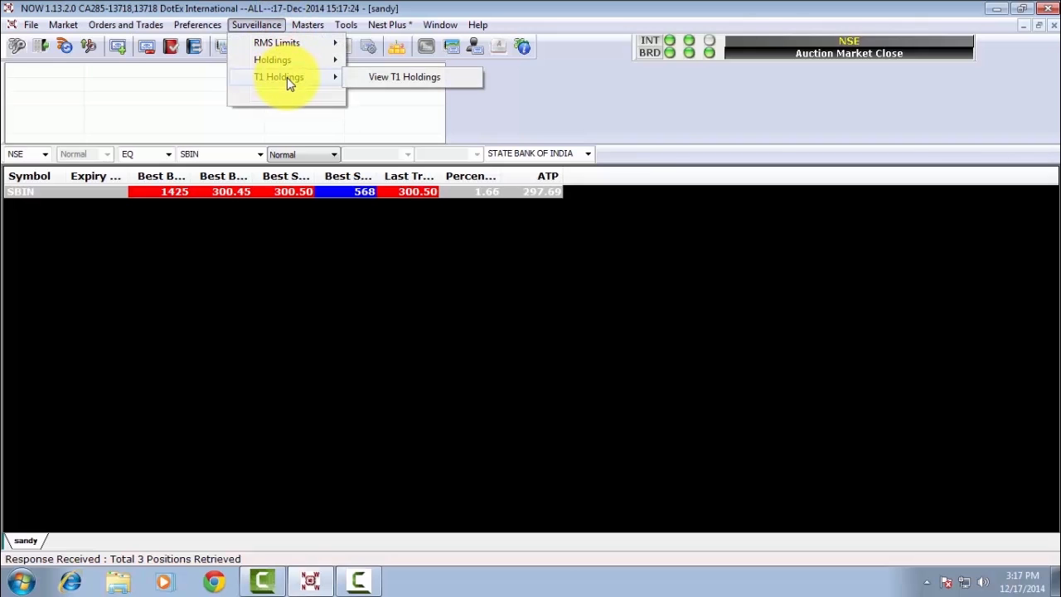
pyautogui.click(395, 76)
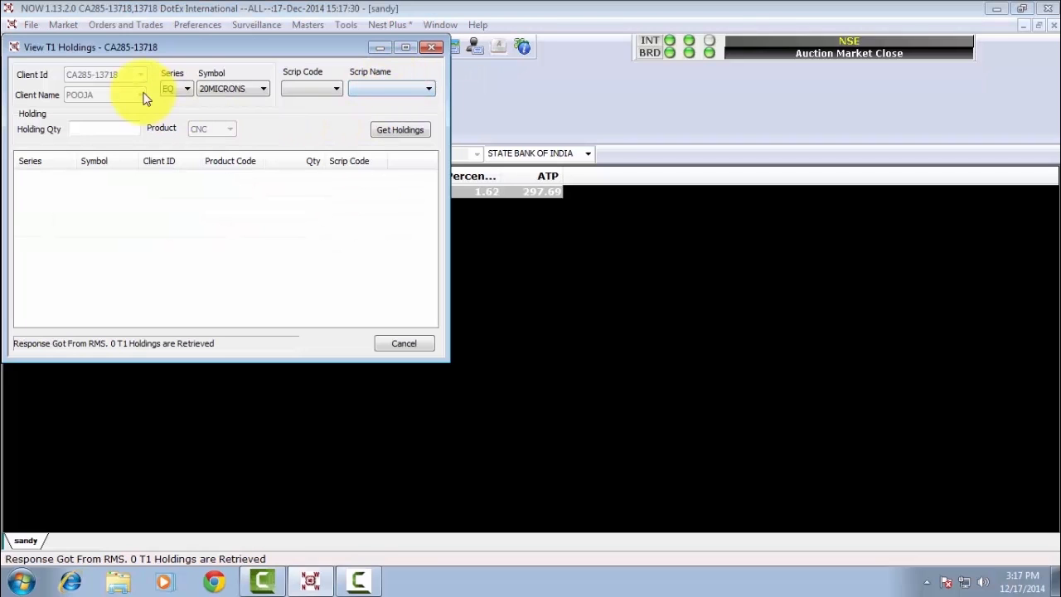